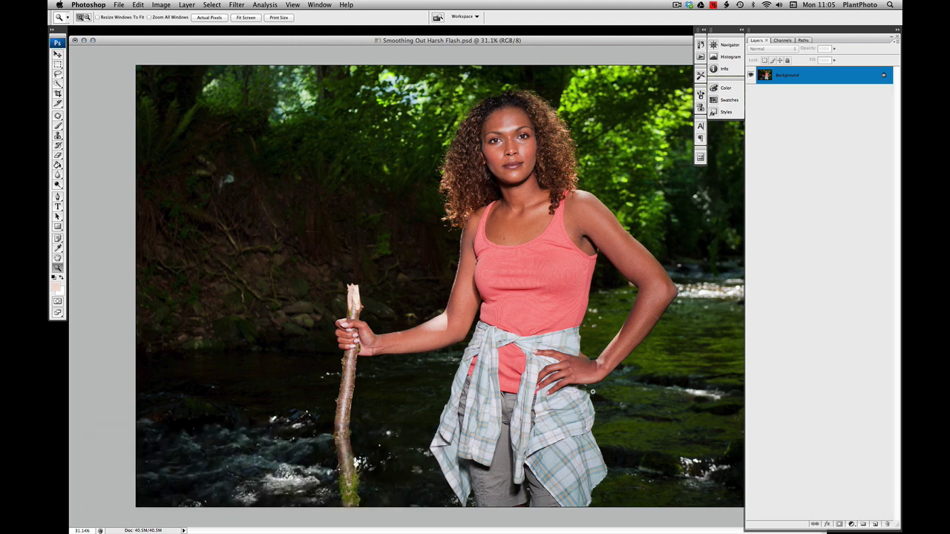
- Duplicate the Background layer of the portrait
{"action": "left_click_drag", "start_coordinate": [423, 97], "coordinate": [590, 220]}
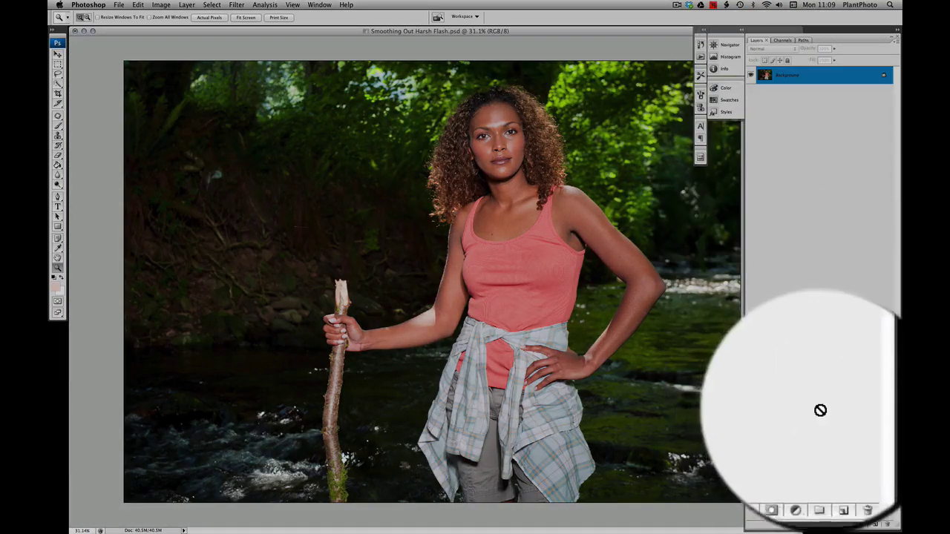
{"action": "left_click_drag", "start_coordinate": [874, 522], "coordinate": [875, 524]}
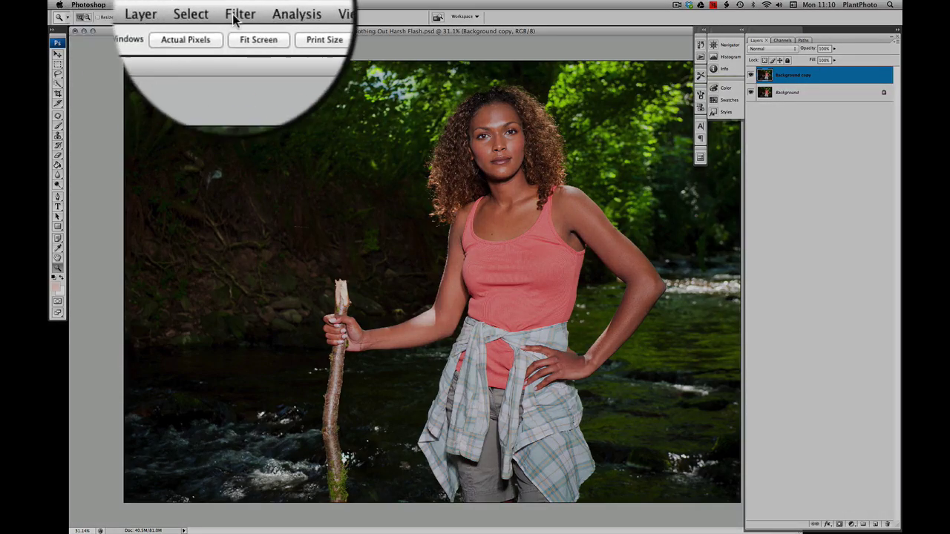
- Try a Gaussian Blur of about 4.7 pixels on the duplicated layer, previewing it on the woman's face
{"action": "left_click", "coordinate": [236, 6]}
{"action": "mouse_move", "coordinate": [254, 123]}
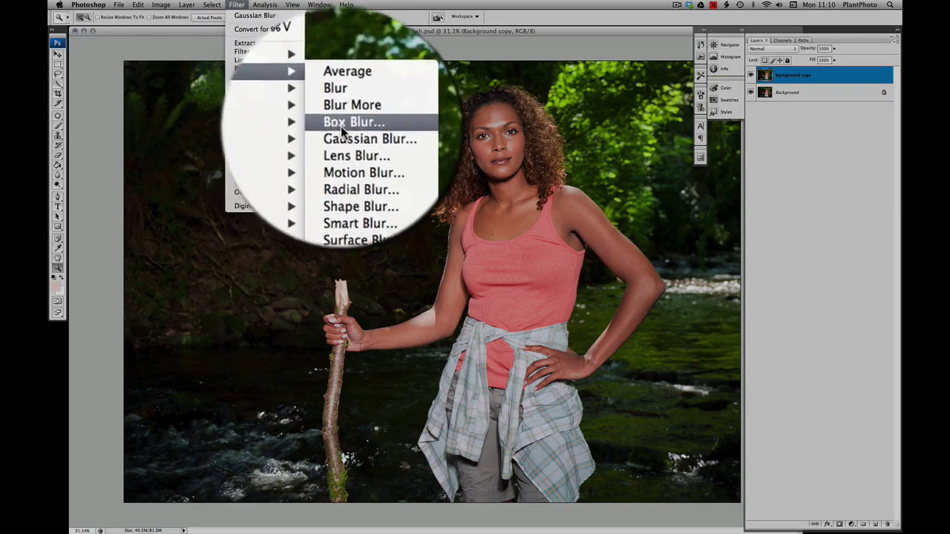
{"action": "left_click", "coordinate": [341, 129]}
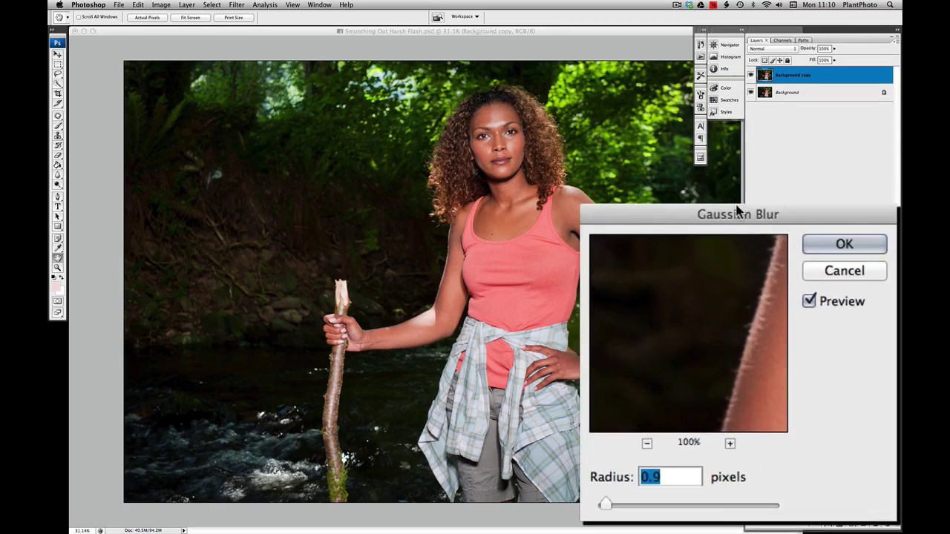
{"action": "left_click", "coordinate": [509, 146]}
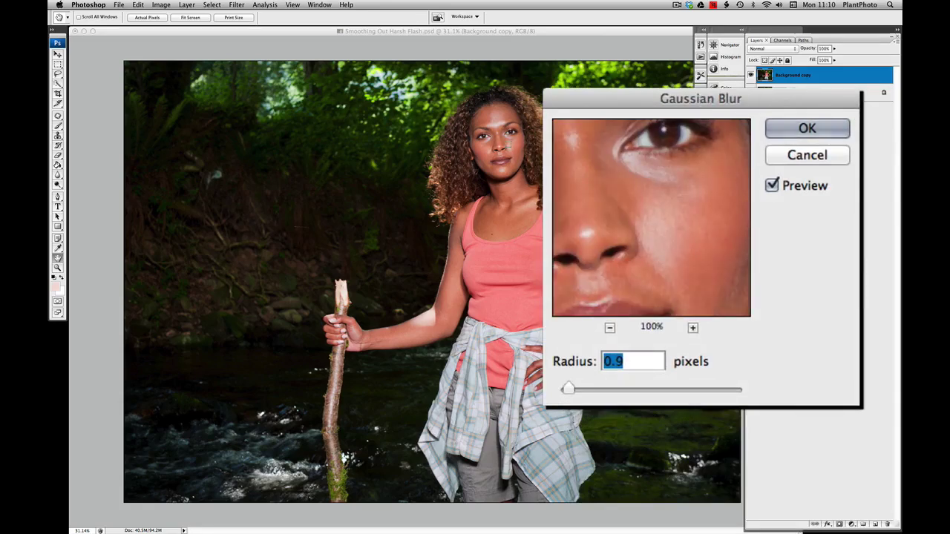
{"action": "left_click", "coordinate": [501, 149]}
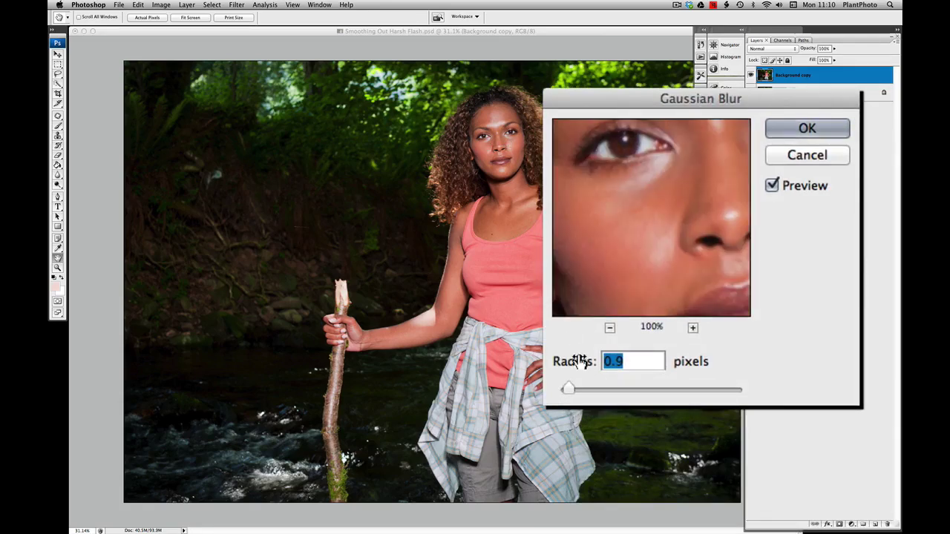
{"action": "left_click_drag", "start_coordinate": [571, 389], "coordinate": [605, 395]}
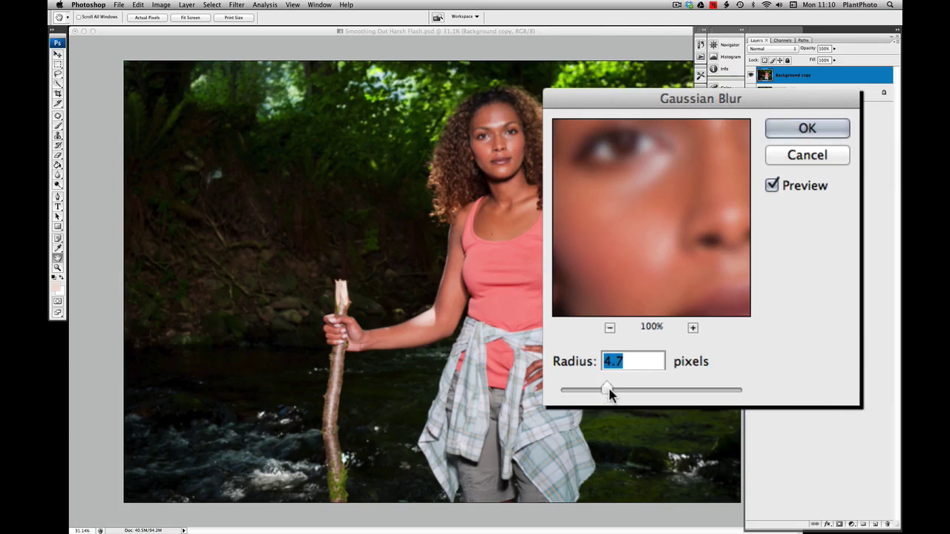
{"action": "left_click_drag", "start_coordinate": [608, 394], "coordinate": [612, 395]}
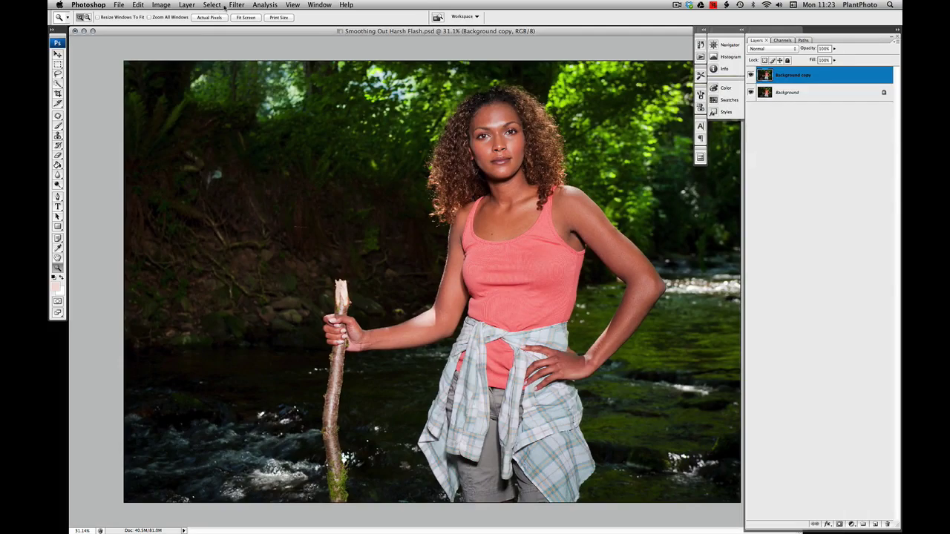
- Apply the High Pass filter with a radius of 5.5 pixels to the duplicated layer
{"action": "left_click", "coordinate": [231, 6]}
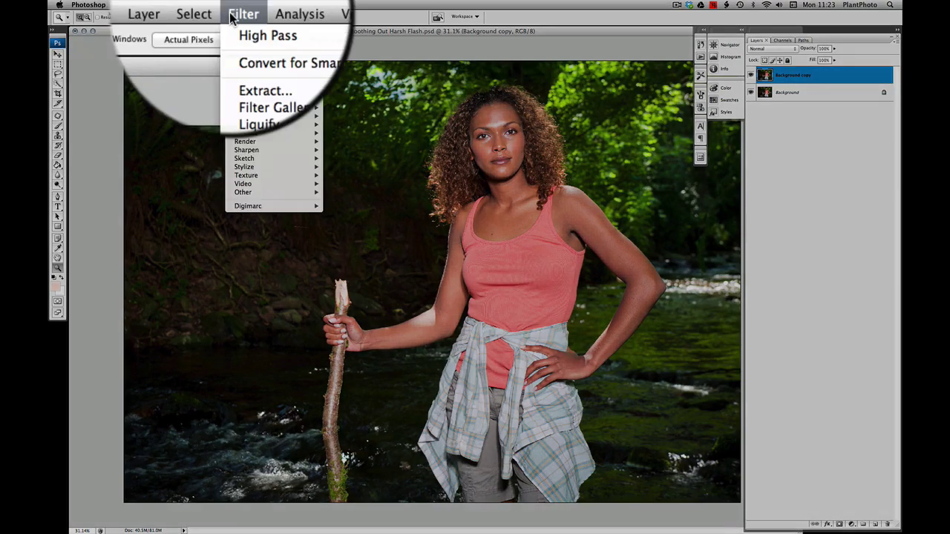
{"action": "mouse_move", "coordinate": [286, 194]}
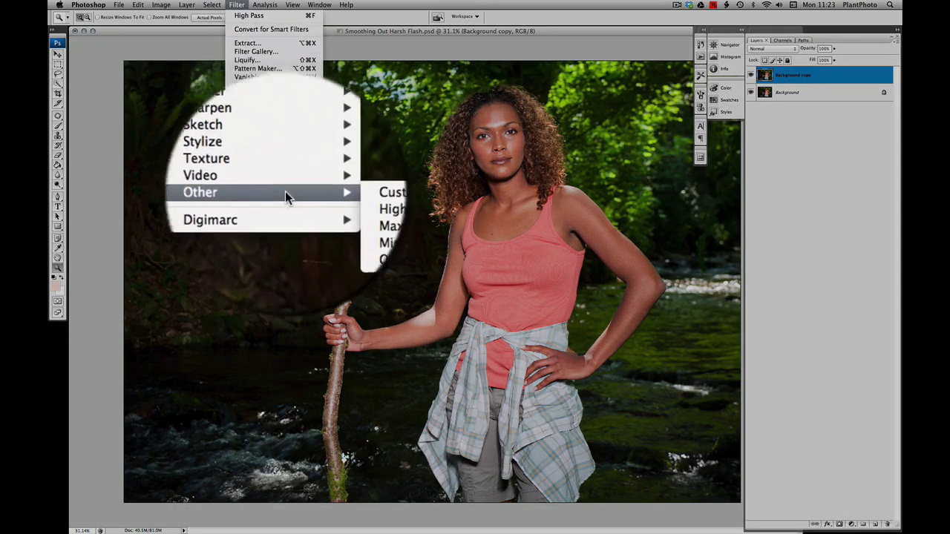
{"action": "left_click", "coordinate": [338, 200]}
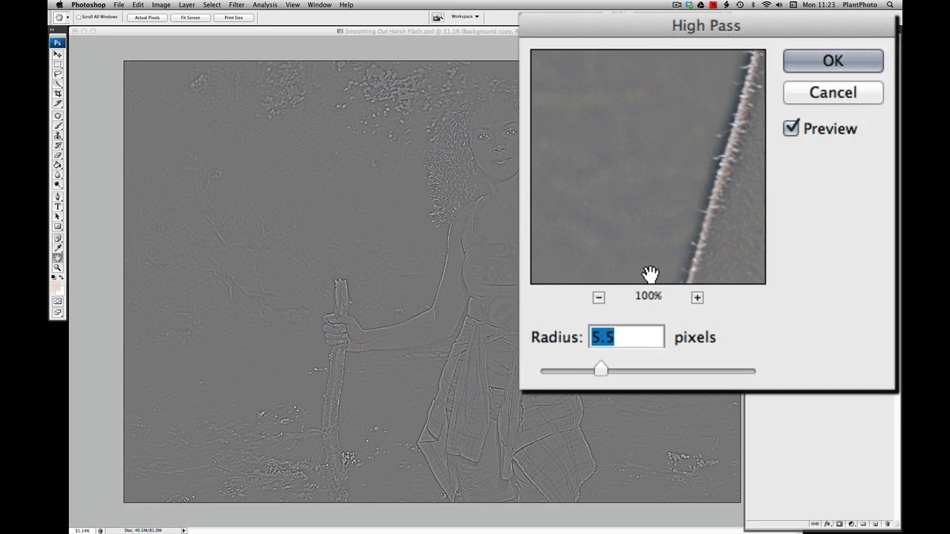
{"action": "left_click", "coordinate": [832, 61]}
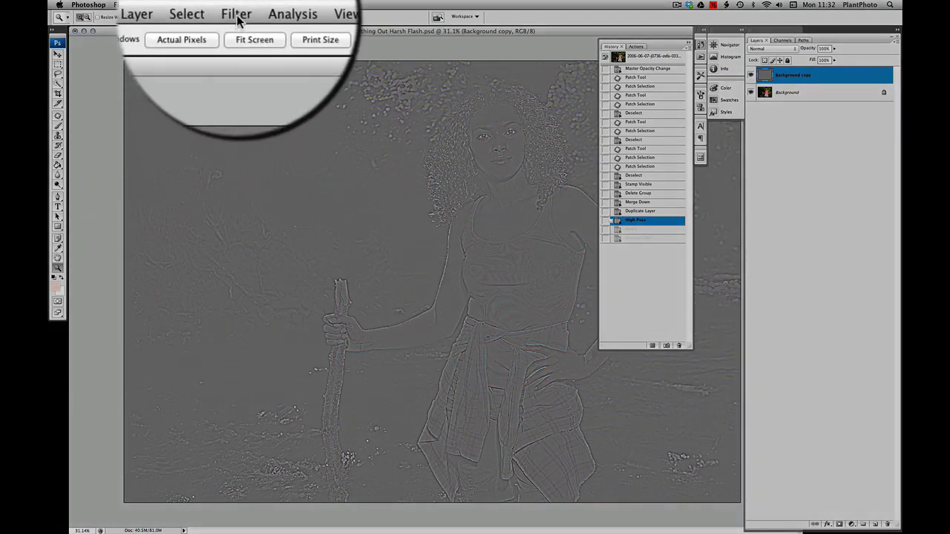
- Apply a Gaussian Blur with a radius of 1.6 pixels to the high-pass layer
{"action": "left_click", "coordinate": [236, 5]}
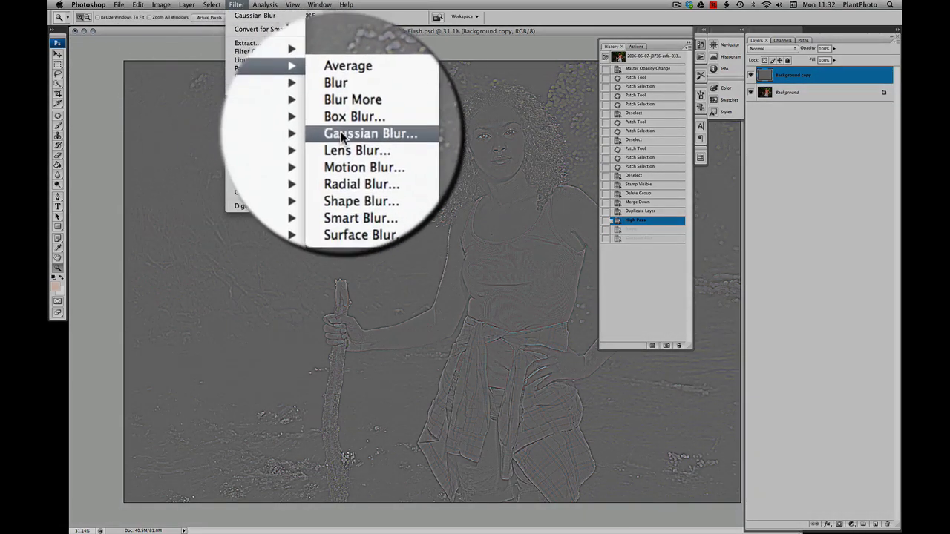
{"action": "left_click", "coordinate": [340, 135]}
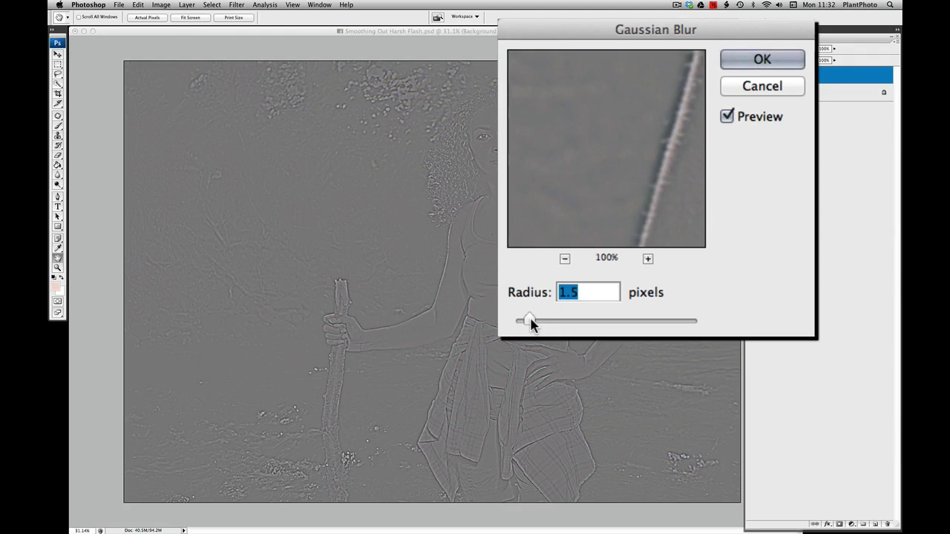
{"action": "left_click_drag", "start_coordinate": [529, 321], "coordinate": [531, 325]}
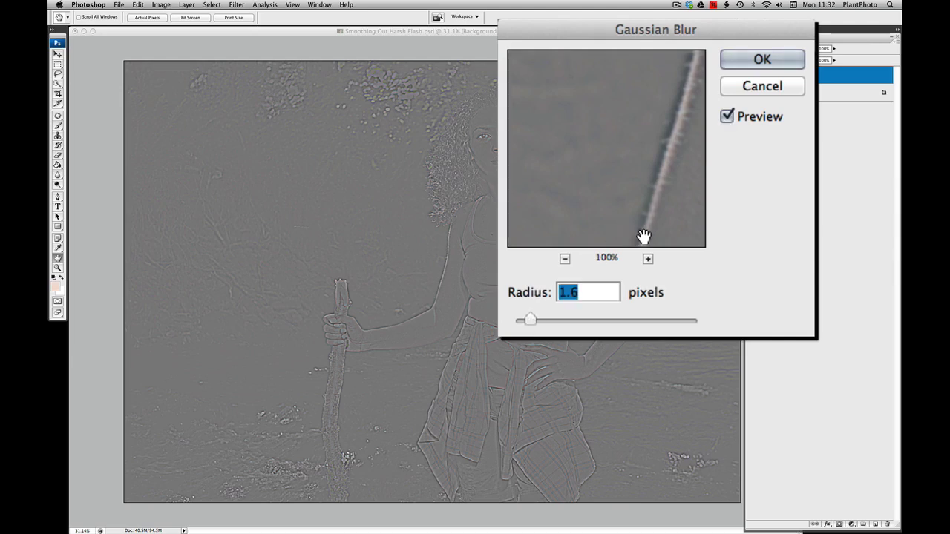
{"action": "left_click", "coordinate": [774, 67]}
- Invert the blurred high-pass layer and set its blend mode to Linear Light
{"action": "key", "text": "z"}
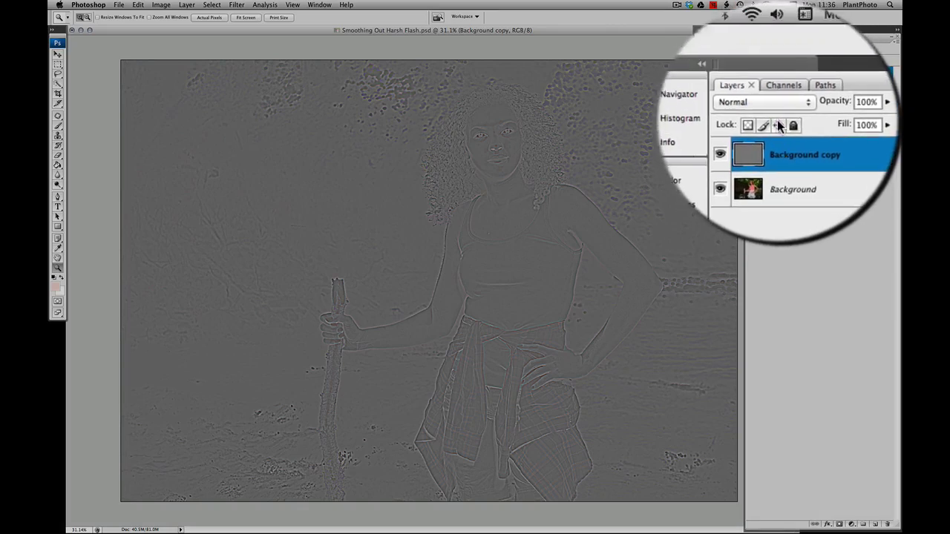
{"action": "left_click", "coordinate": [753, 69]}
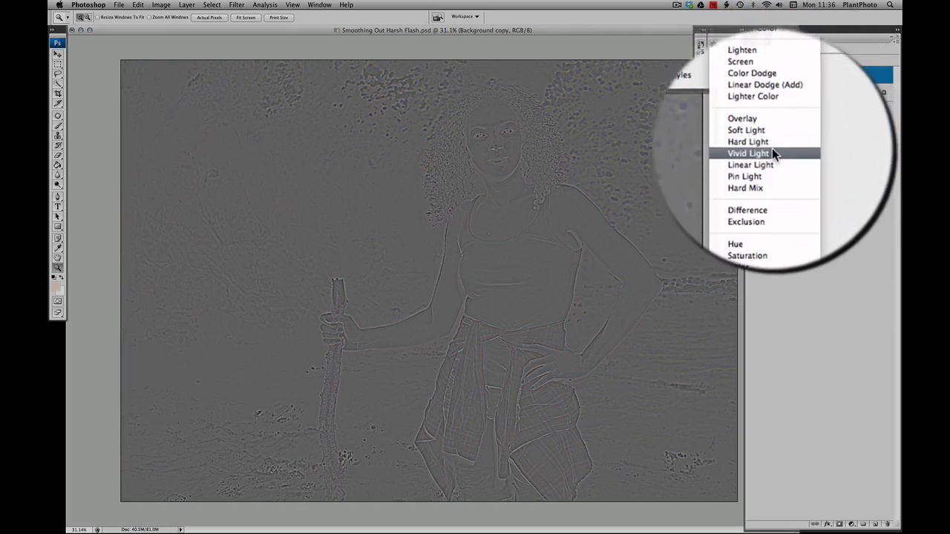
{"action": "left_click", "coordinate": [773, 157]}
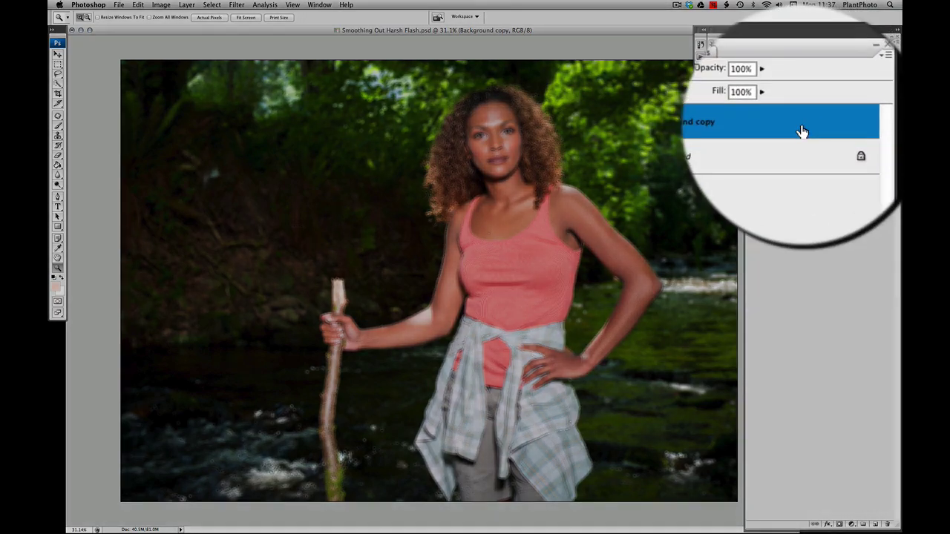
- In the high-pass layer's blending options, split the This Layer white slider of Blend If to 12 / 255
{"action": "double_click", "coordinate": [852, 77]}
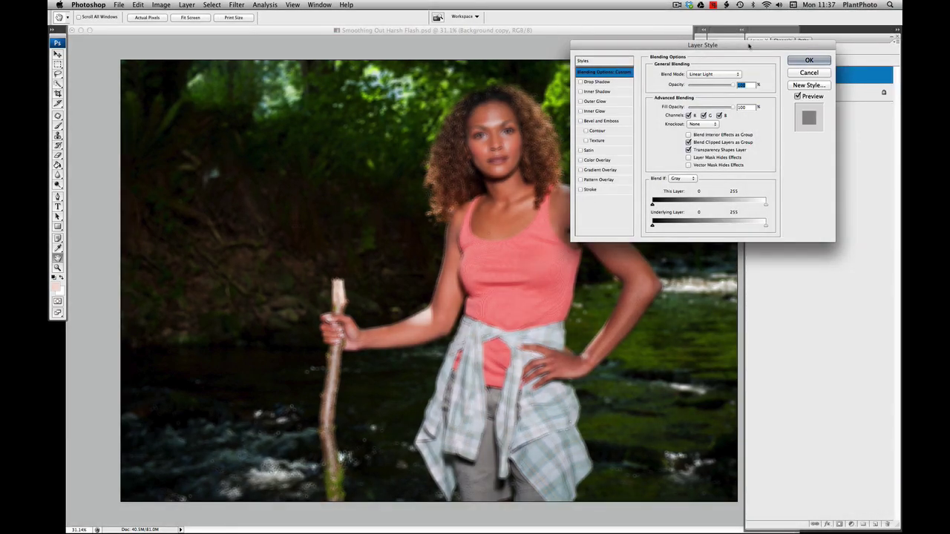
{"action": "left_click_drag", "start_coordinate": [749, 46], "coordinate": [765, 74]}
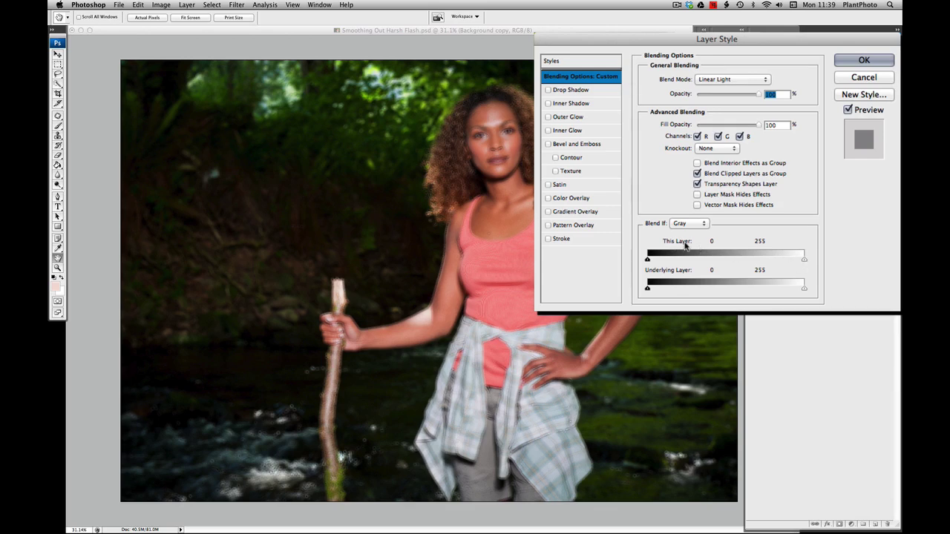
{"action": "left_click_drag", "start_coordinate": [802, 262], "coordinate": [802, 262]}
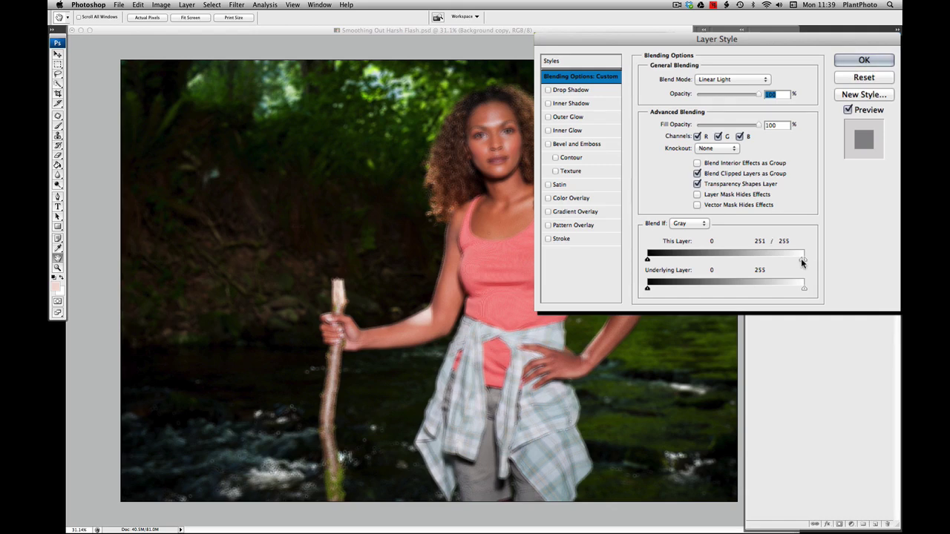
{"action": "left_click_drag", "start_coordinate": [802, 262], "coordinate": [655, 261]}
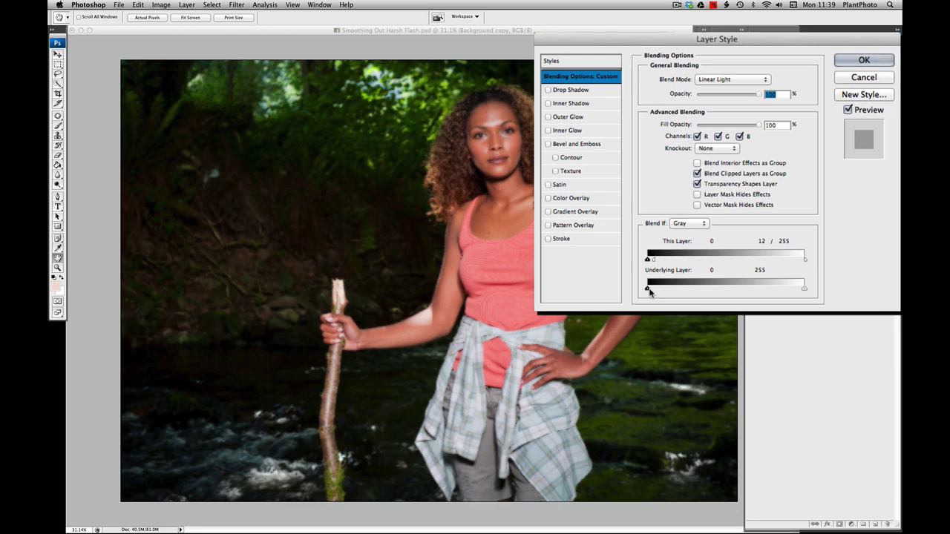
- Split the Underlying Layer black slider of Blend If to 0 / 243 and accept the layer style
{"action": "key", "text": "alt"}
{"action": "left_click_drag", "start_coordinate": [650, 291], "coordinate": [797, 298]}
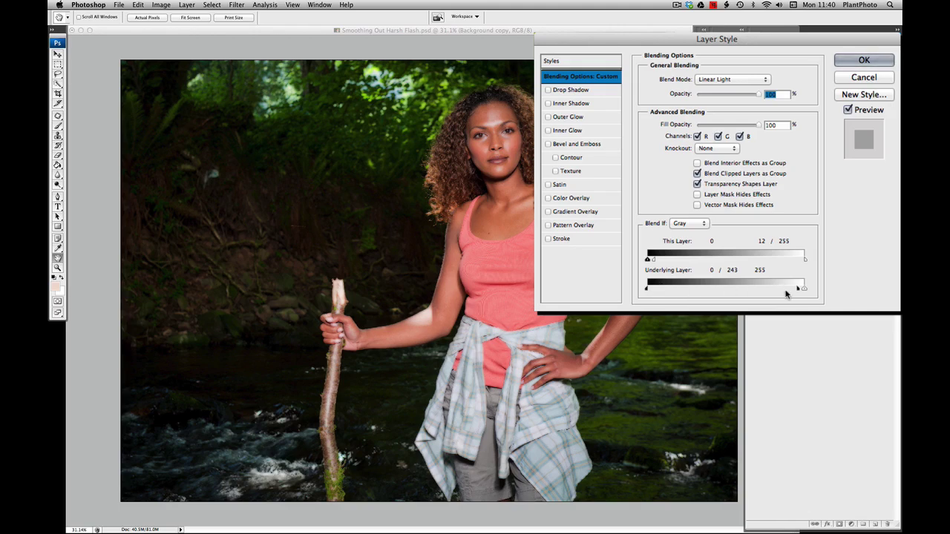
{"action": "left_click", "coordinate": [864, 60]}
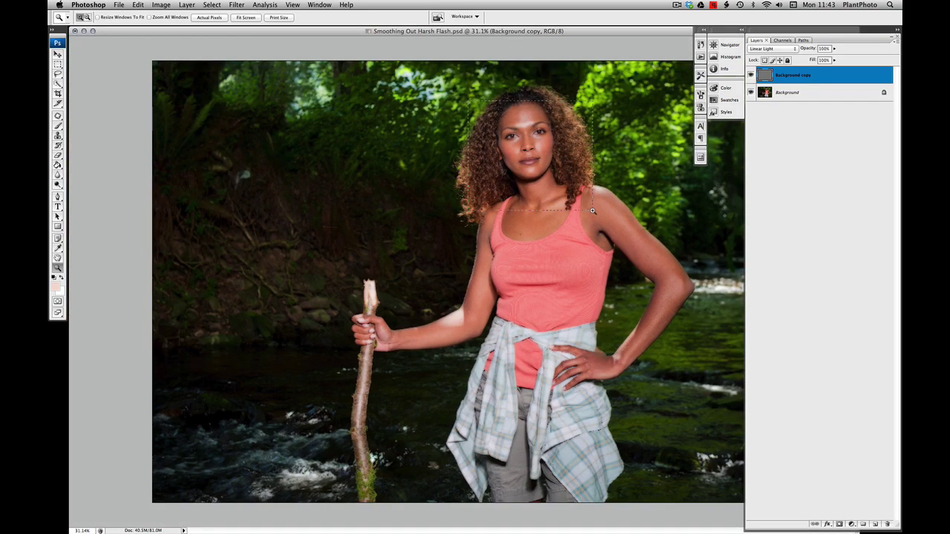
- Compare the woman's face up close with the smoothing layer hidden and shown
{"action": "left_click_drag", "start_coordinate": [592, 211], "coordinate": [592, 211]}
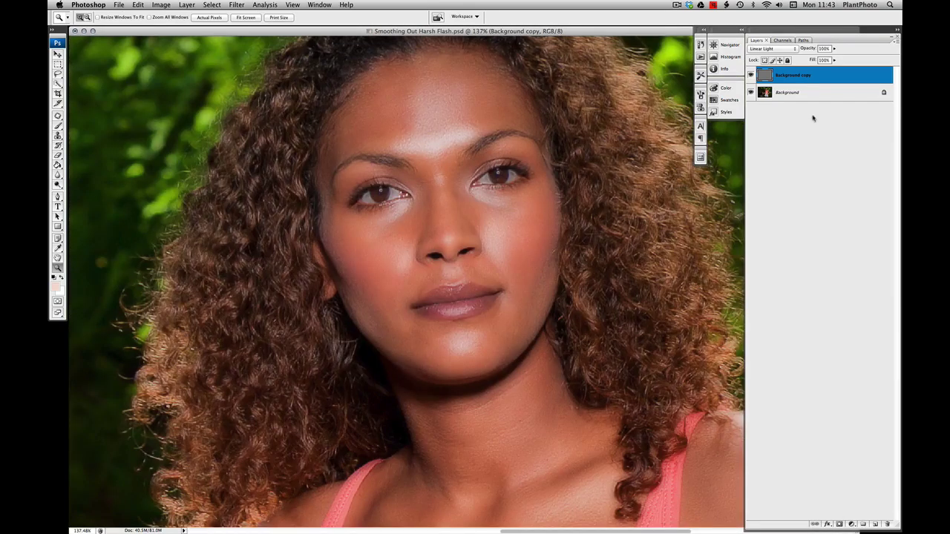
{"action": "left_click", "coordinate": [750, 75]}
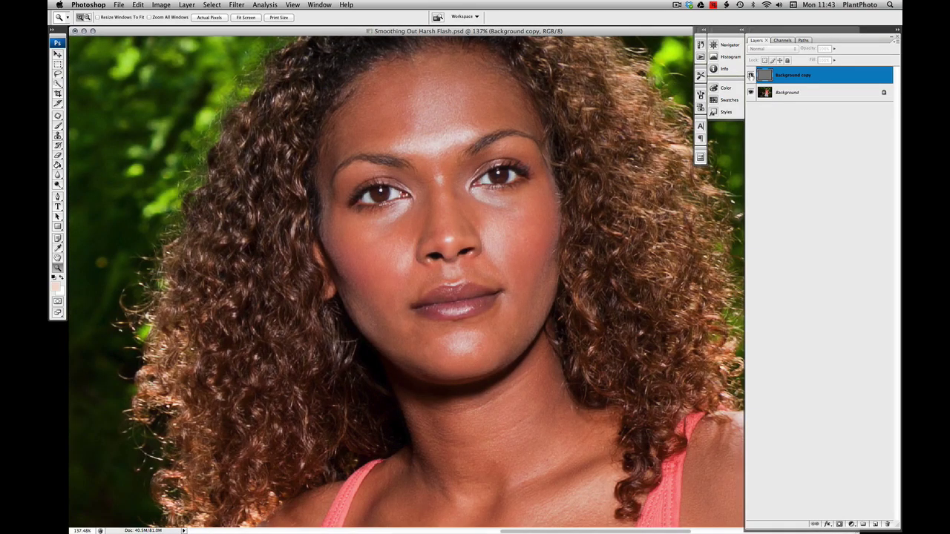
{"action": "left_click", "coordinate": [750, 75]}
{"action": "left_click", "coordinate": [750, 75]}
{"action": "left_click", "coordinate": [750, 75]}
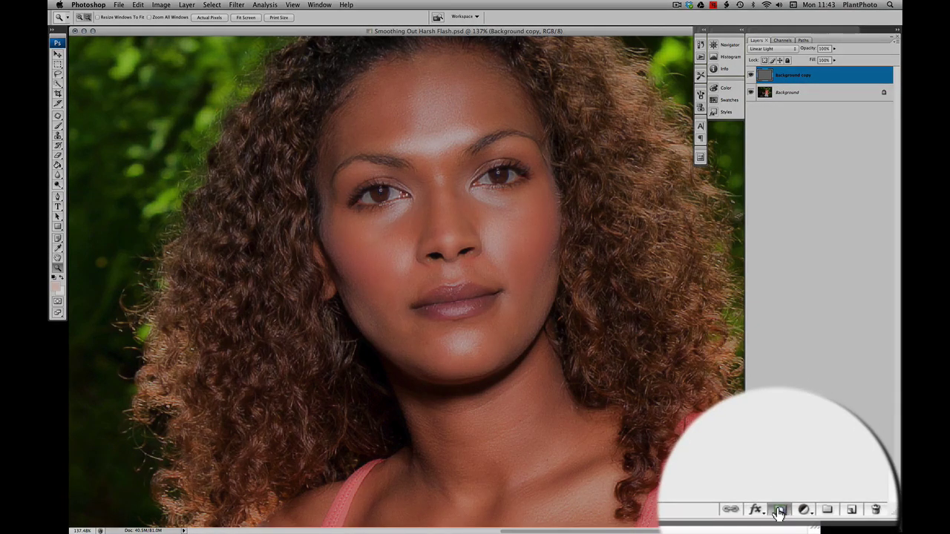
- Hide the smoothing layer's effect behind a black layer mask and select the Brush tool for painting on it
{"action": "left_click", "coordinate": [839, 524], "text": "alt"}
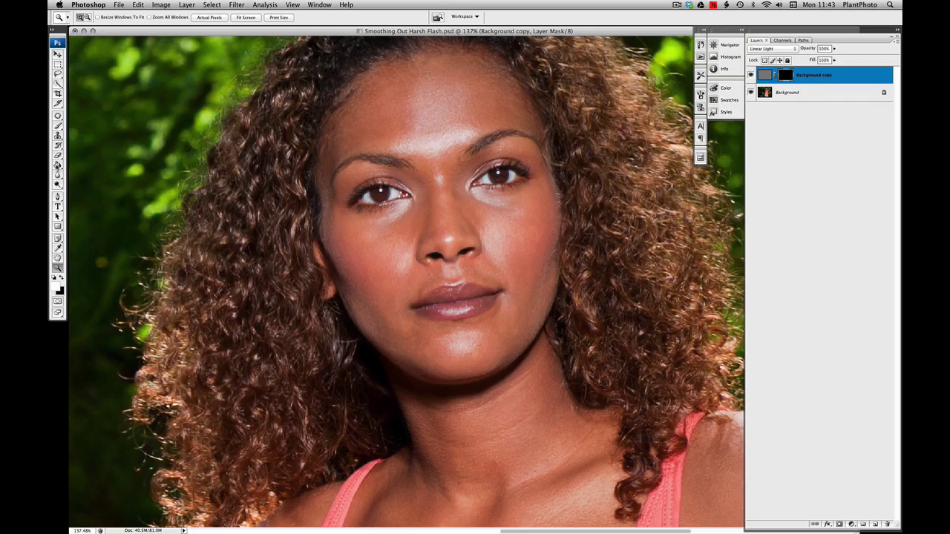
{"action": "left_click", "coordinate": [58, 125]}
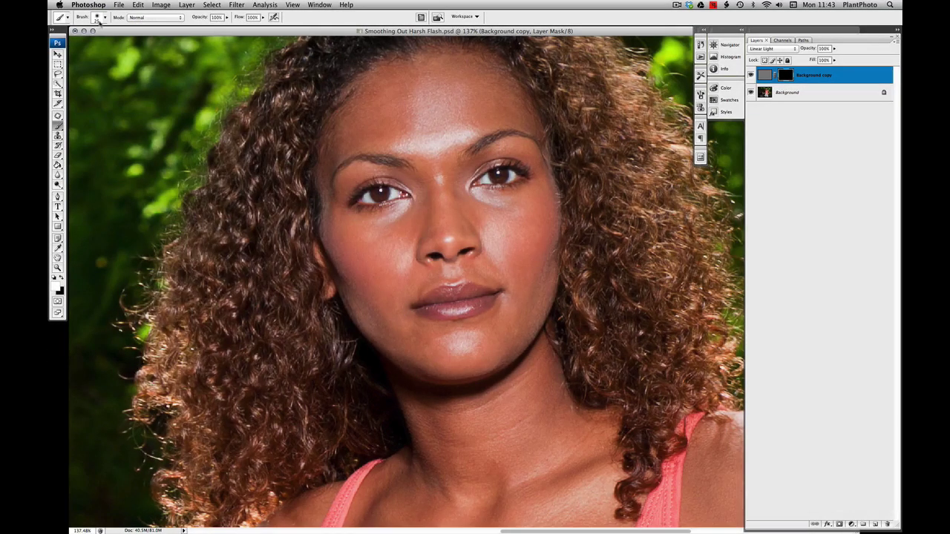
{"action": "left_click", "coordinate": [97, 20]}
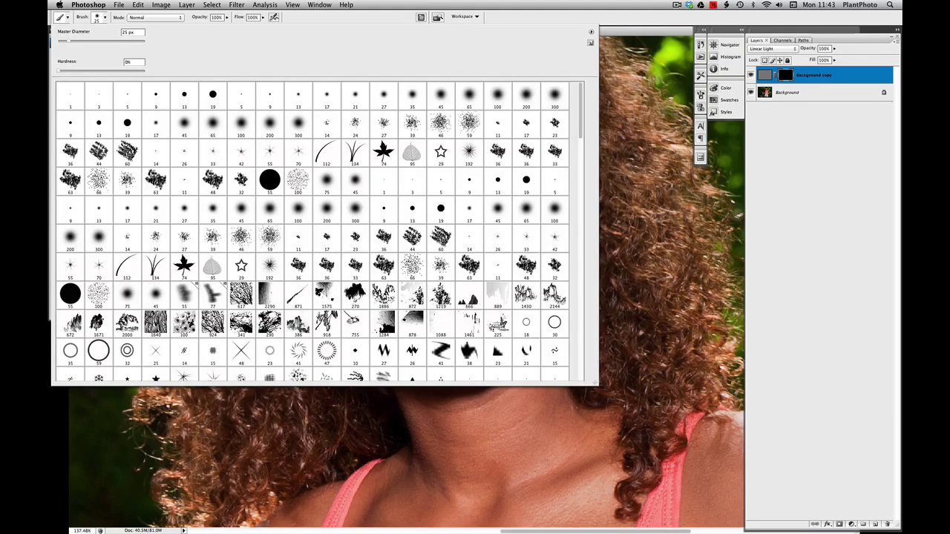
{"action": "left_click", "coordinate": [851, 158]}
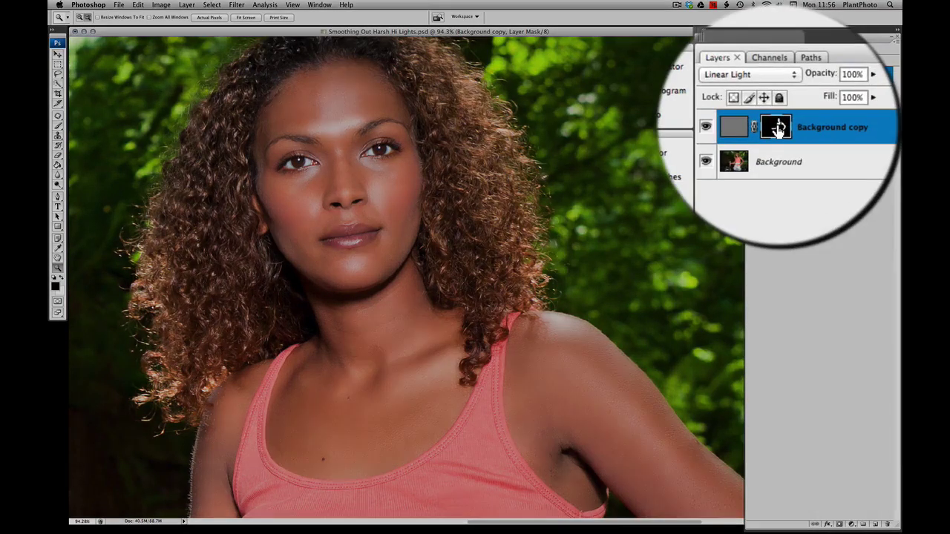
- Display the smoothing layer's mask on its own and examine the painted areas over the face, chest, arms and hand
{"action": "left_click", "coordinate": [786, 75], "text": "alt"}
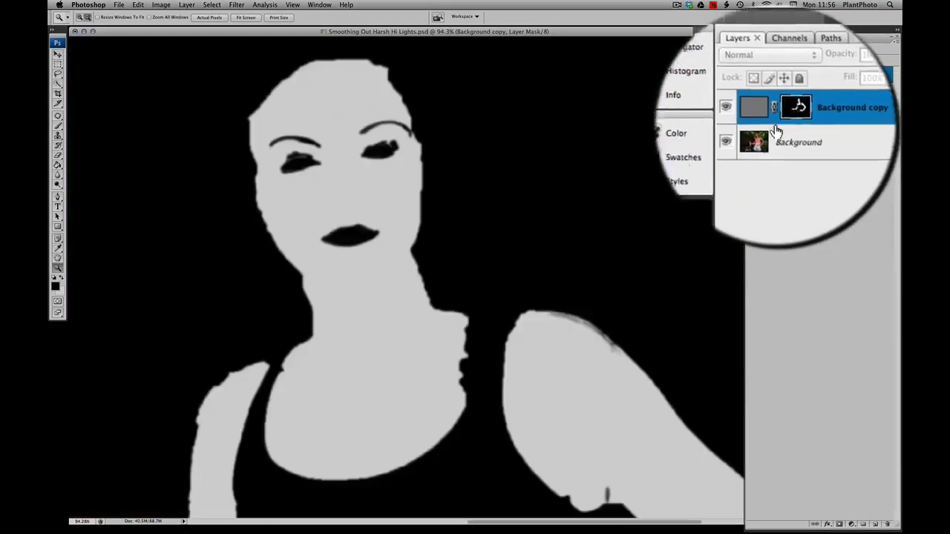
{"action": "scroll", "coordinate": [498, 220], "scroll_direction": "down", "scroll_amount": 10}
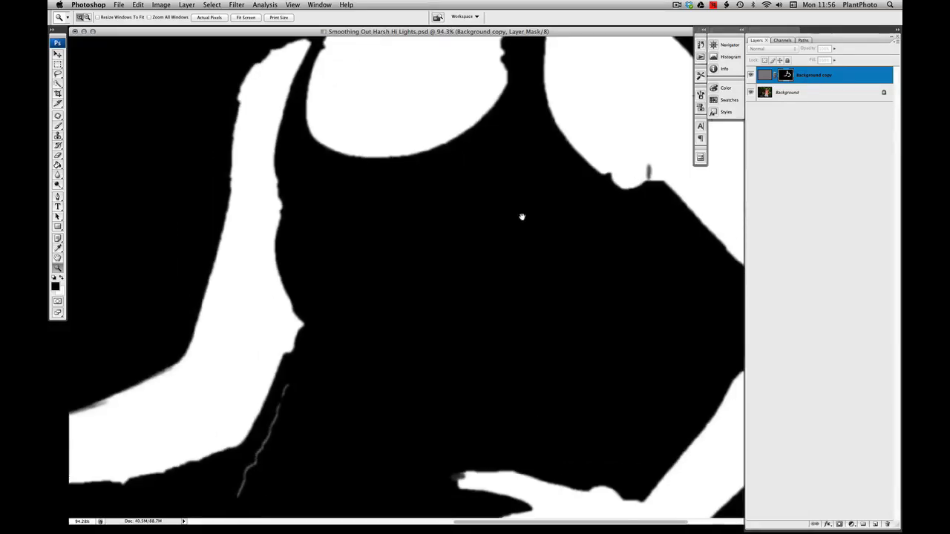
{"action": "scroll", "coordinate": [278, 329], "scroll_direction": "left", "scroll_amount": 5}
{"action": "scroll", "coordinate": [492, 292], "scroll_direction": "up", "scroll_amount": 3}
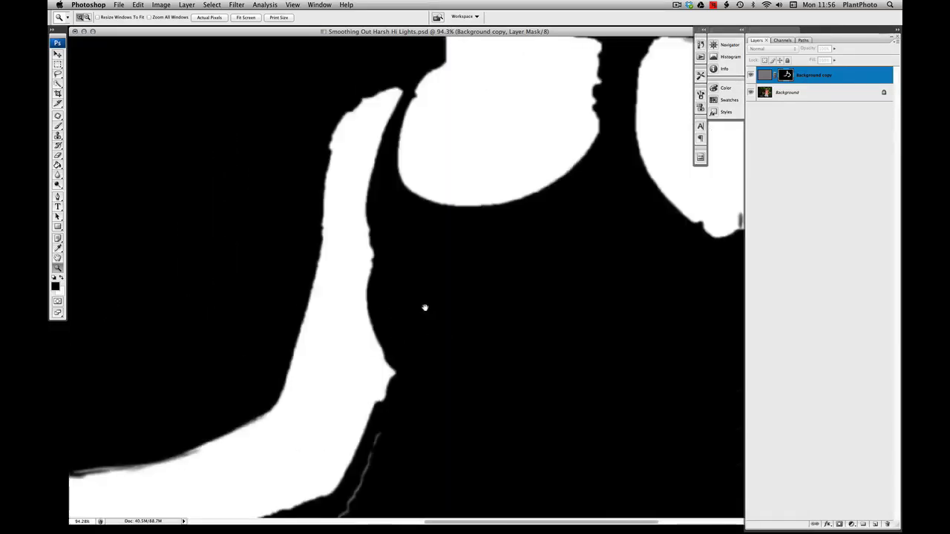
{"action": "scroll", "coordinate": [423, 307], "scroll_direction": "down", "scroll_amount": 3}
{"action": "scroll", "coordinate": [445, 204], "scroll_direction": "right", "scroll_amount": 5}
{"action": "scroll", "coordinate": [401, 185], "scroll_direction": "down", "scroll_amount": 2}
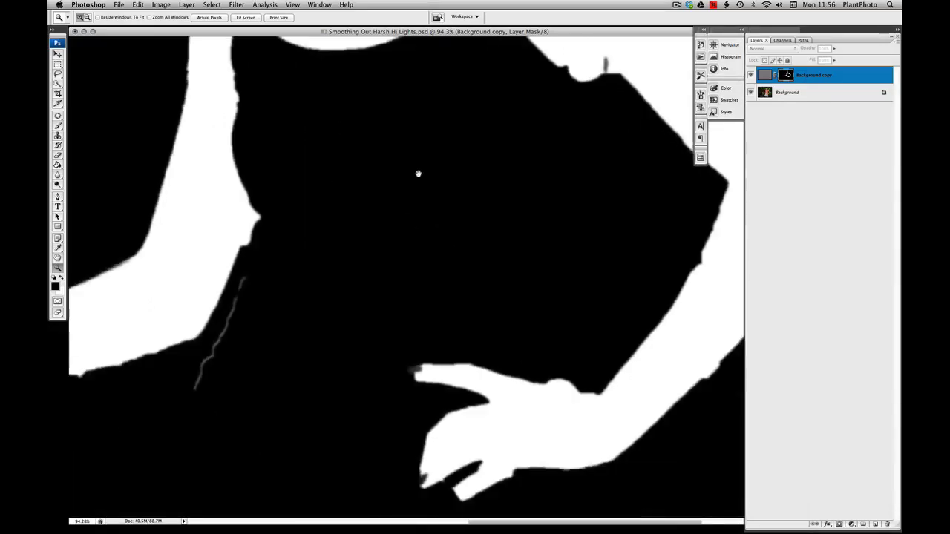
- Soften the edges of the smoothing layer's painted mask with a Gaussian Blur
{"action": "scroll", "coordinate": [452, 275], "scroll_direction": "up", "scroll_amount": 6}
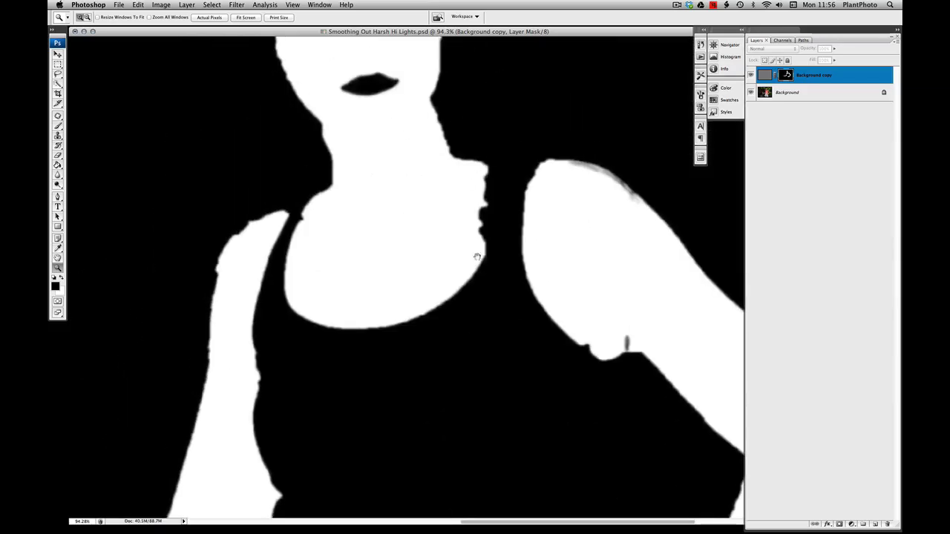
{"action": "scroll", "coordinate": [510, 197], "scroll_direction": "up", "scroll_amount": 6}
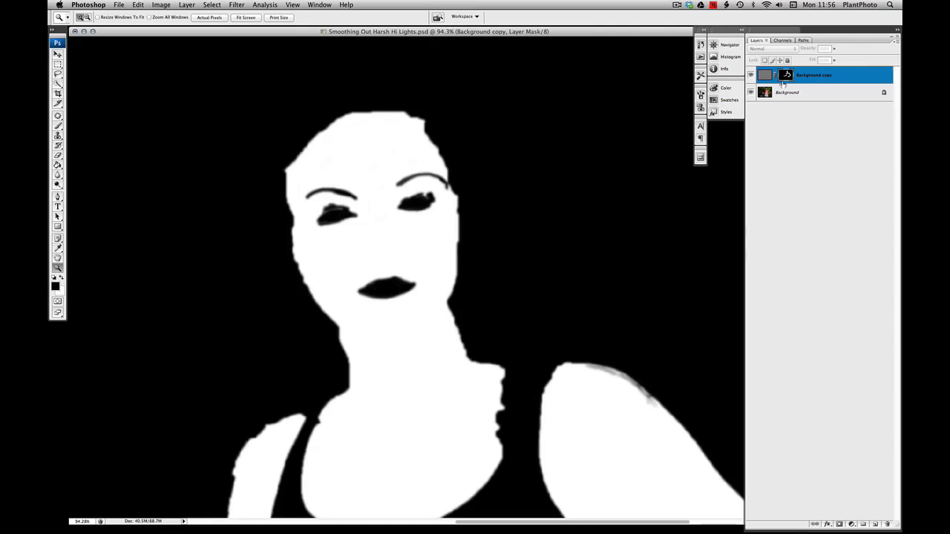
{"action": "left_click", "coordinate": [236, 4]}
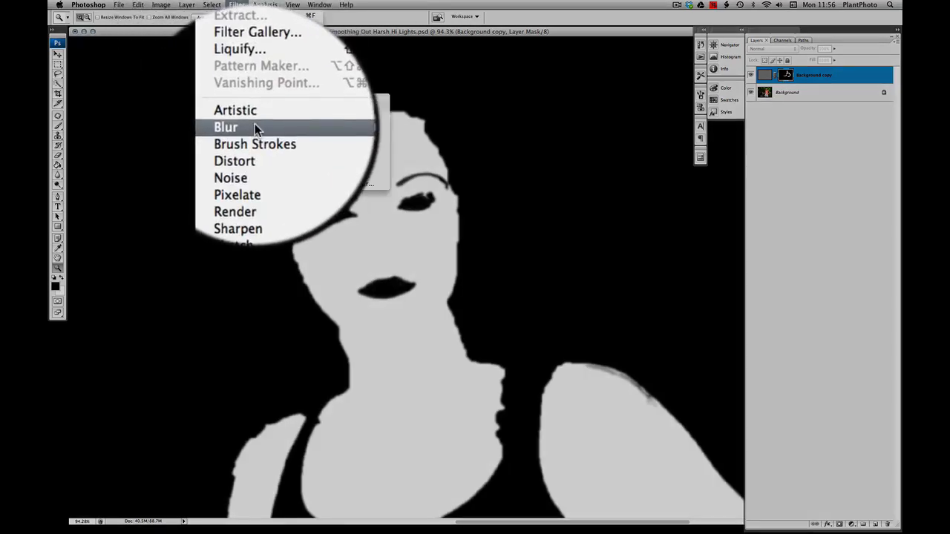
{"action": "mouse_move", "coordinate": [245, 99]}
{"action": "left_click", "coordinate": [369, 137]}
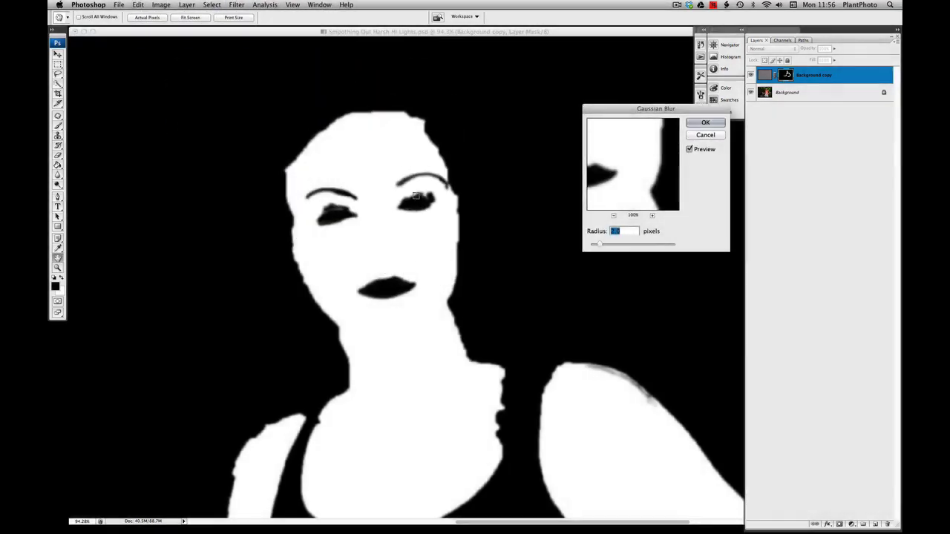
{"action": "left_click", "coordinate": [716, 122]}
- Select the Brush tool for touching up the mask around the eye and return from the mask display to the full image
{"action": "left_click_drag", "start_coordinate": [310, 166], "coordinate": [408, 244]}
{"action": "left_click", "coordinate": [58, 126]}
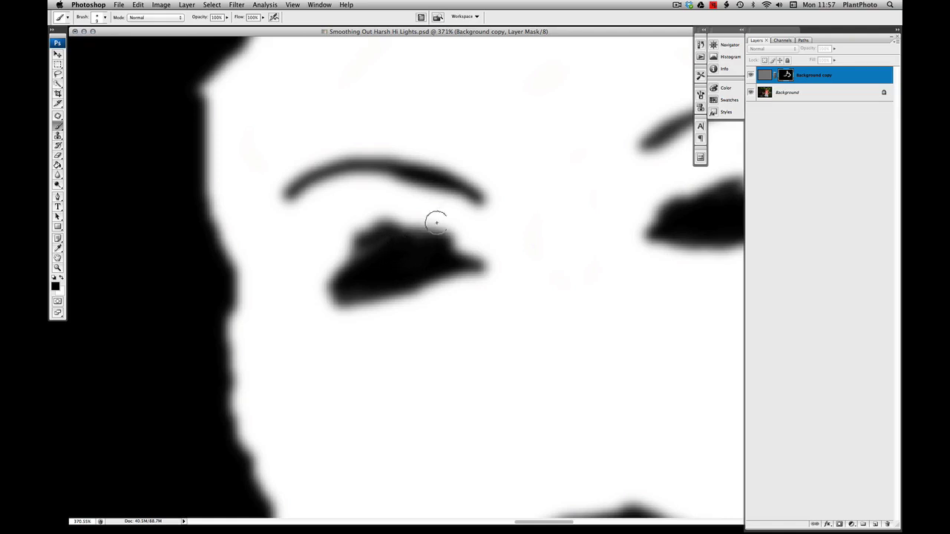
{"action": "left_click", "coordinate": [786, 75], "text": "alt"}
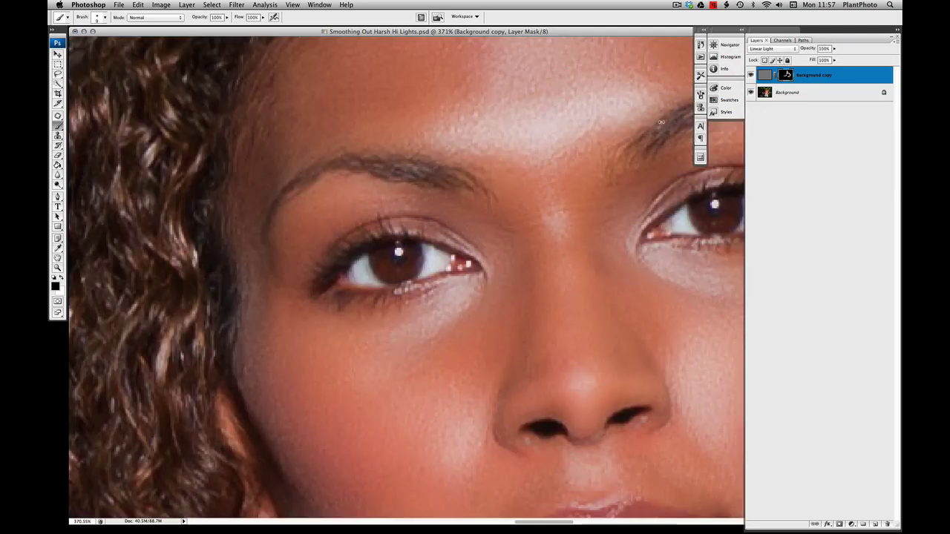
- Compare the woman's face and shoulders with the masked smoothing layer hidden and shown
{"action": "left_click", "coordinate": [58, 267]}
{"action": "right_click", "coordinate": [306, 186]}
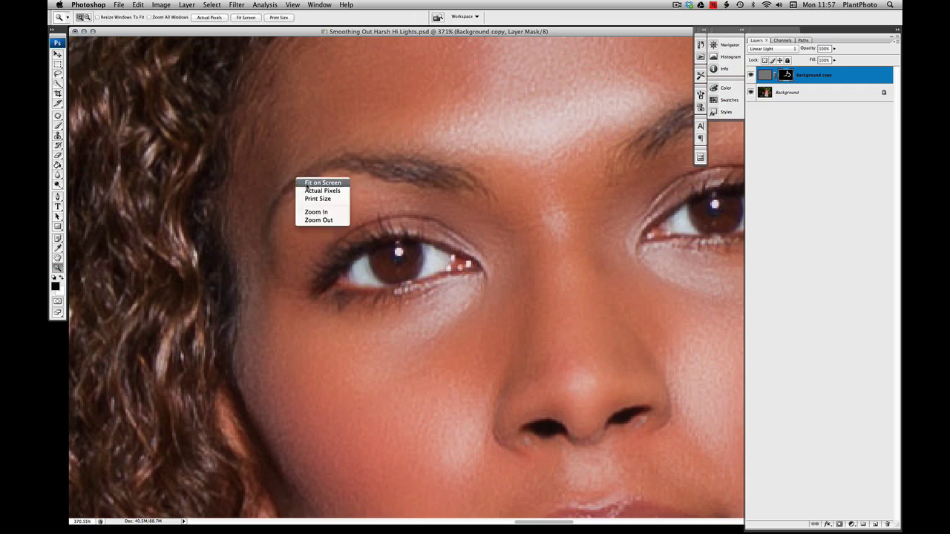
{"action": "left_click", "coordinate": [307, 183]}
{"action": "left_click_drag", "start_coordinate": [536, 199], "coordinate": [535, 199]}
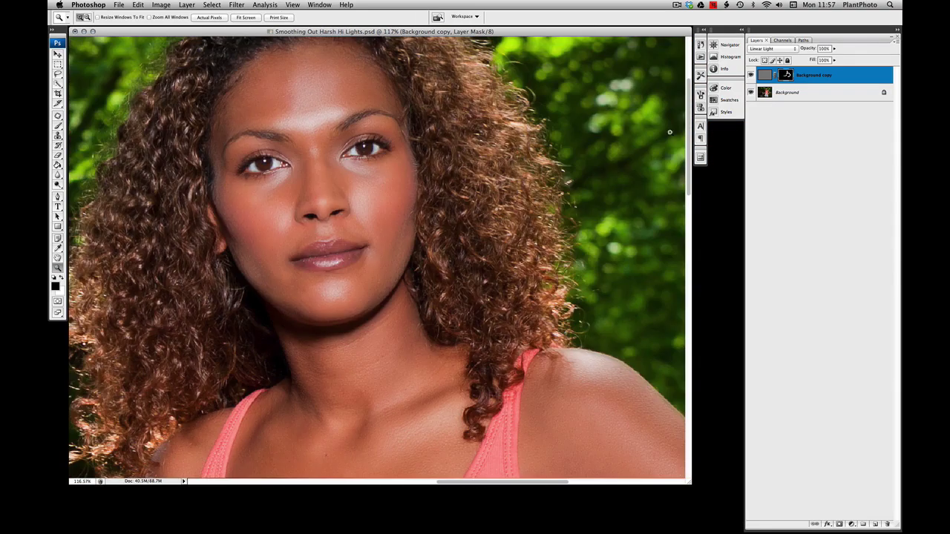
{"action": "left_click", "coordinate": [751, 75]}
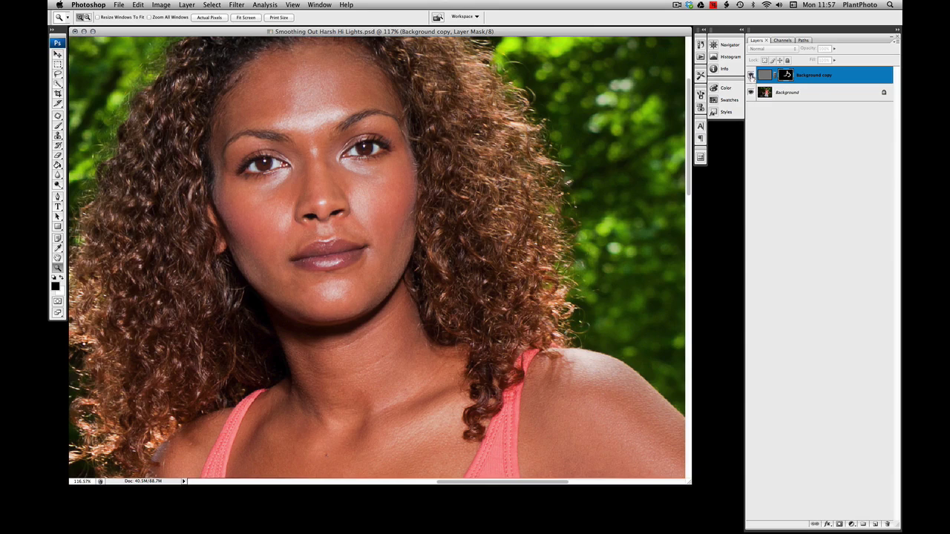
{"action": "left_click", "coordinate": [750, 75]}
{"action": "left_click", "coordinate": [750, 75]}
{"action": "left_click", "coordinate": [750, 75]}
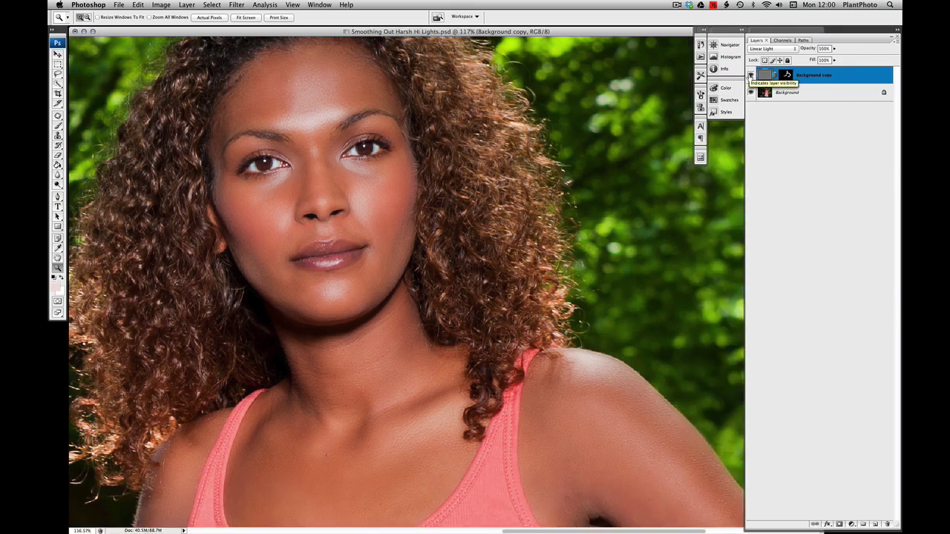
{"action": "left_click", "coordinate": [750, 75]}
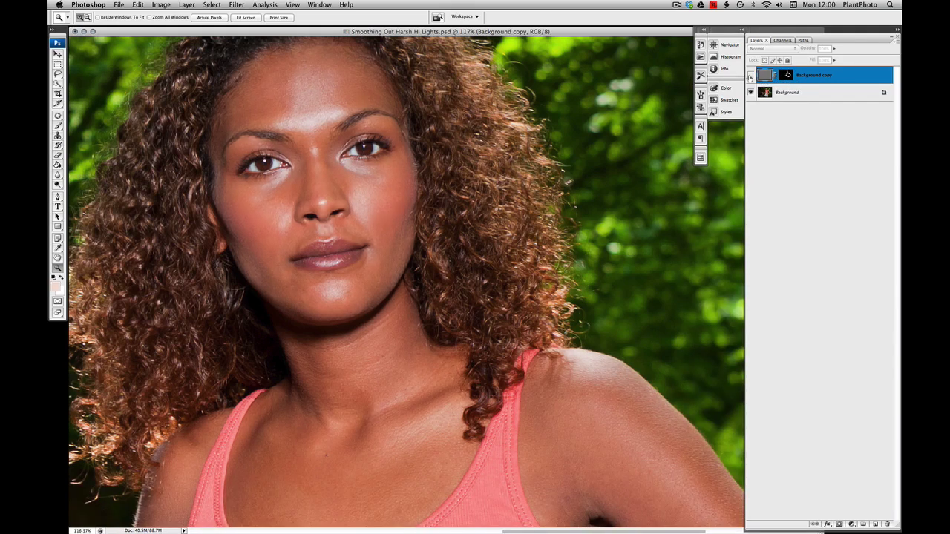
{"action": "left_click", "coordinate": [750, 75]}
{"action": "left_click", "coordinate": [750, 75]}
{"action": "left_click", "coordinate": [750, 75]}
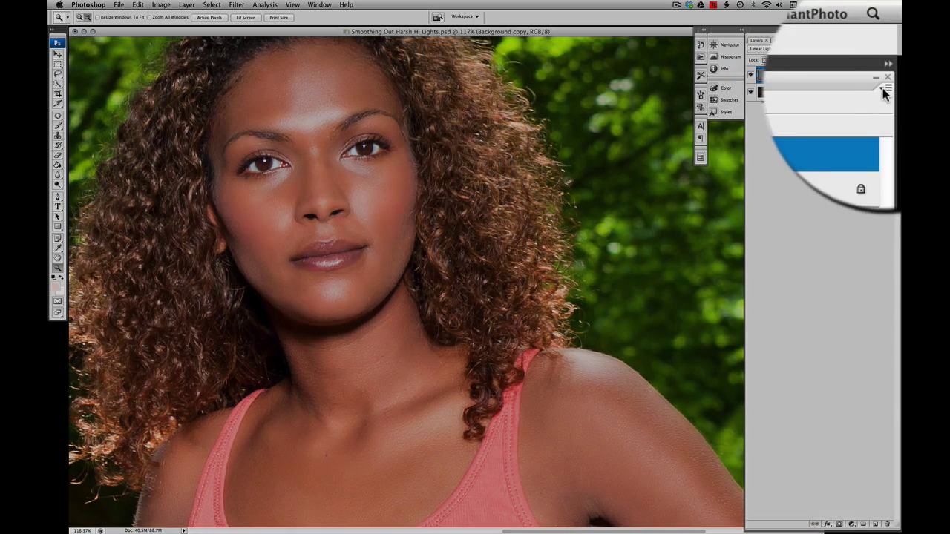
- Merge a copy of all visible layers into a new top layer and convert it to a Smart Object
{"action": "left_click", "coordinate": [893, 49]}
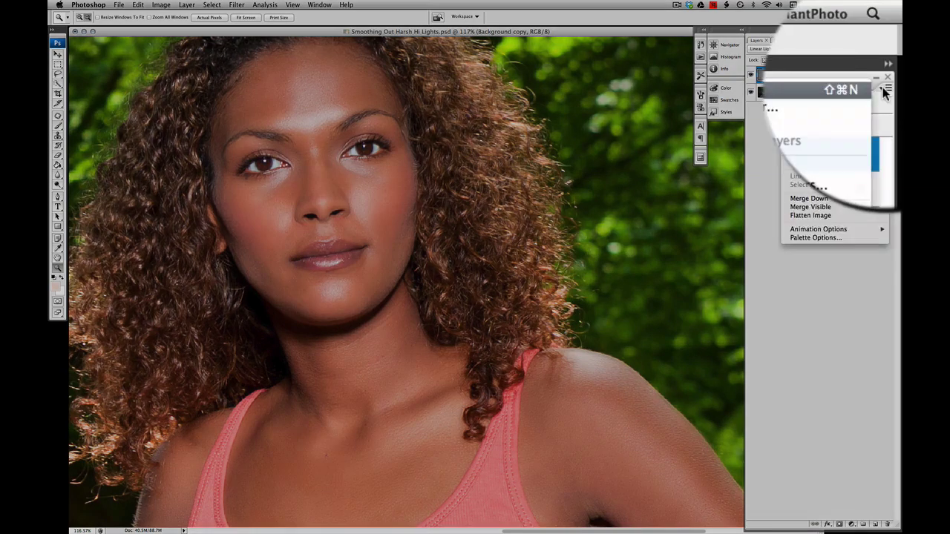
{"action": "left_click", "coordinate": [777, 205], "text": "alt"}
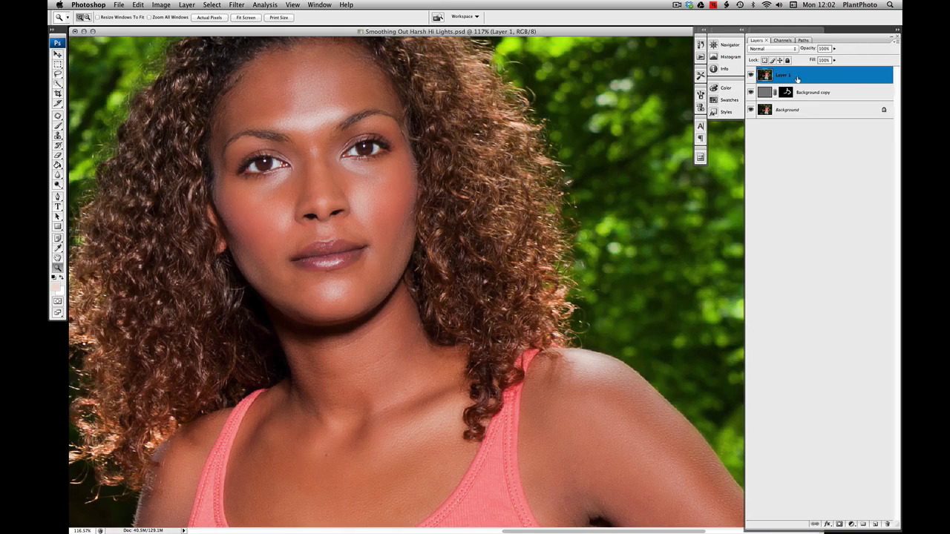
{"action": "right_click", "coordinate": [797, 79]}
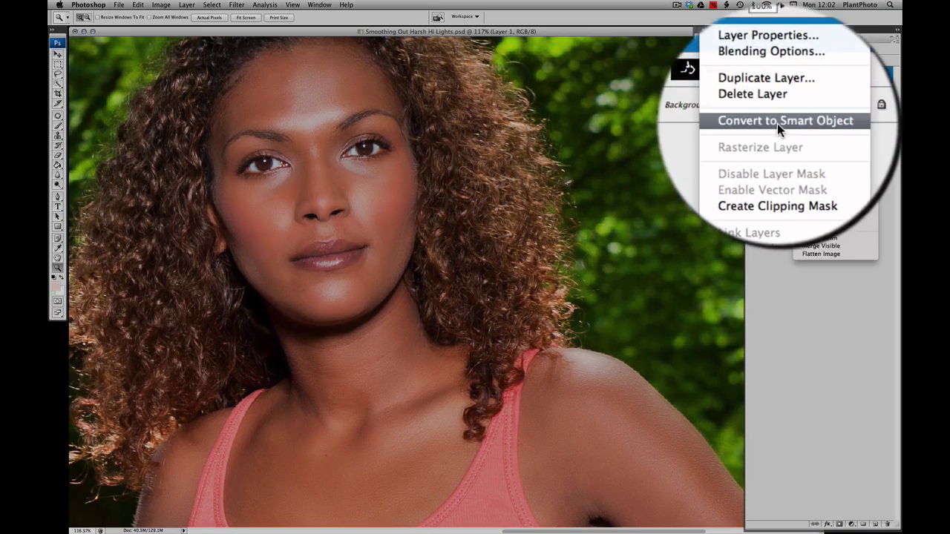
{"action": "left_click", "coordinate": [776, 123]}
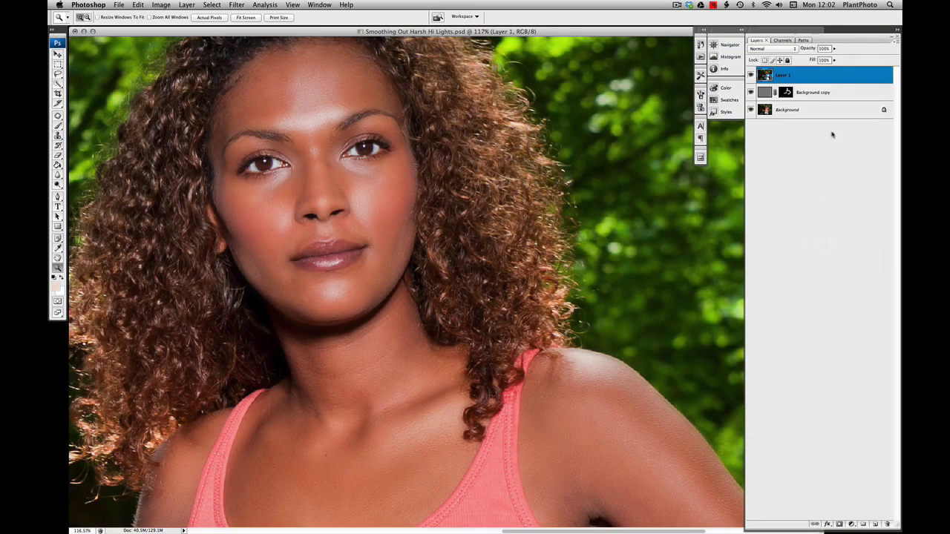
- Apply Unsharp Mask to the merged Smart Object with Amount 55%, Radius 70.9 pixels and Threshold 22 levels, and check its effect
{"action": "left_click", "coordinate": [234, 6]}
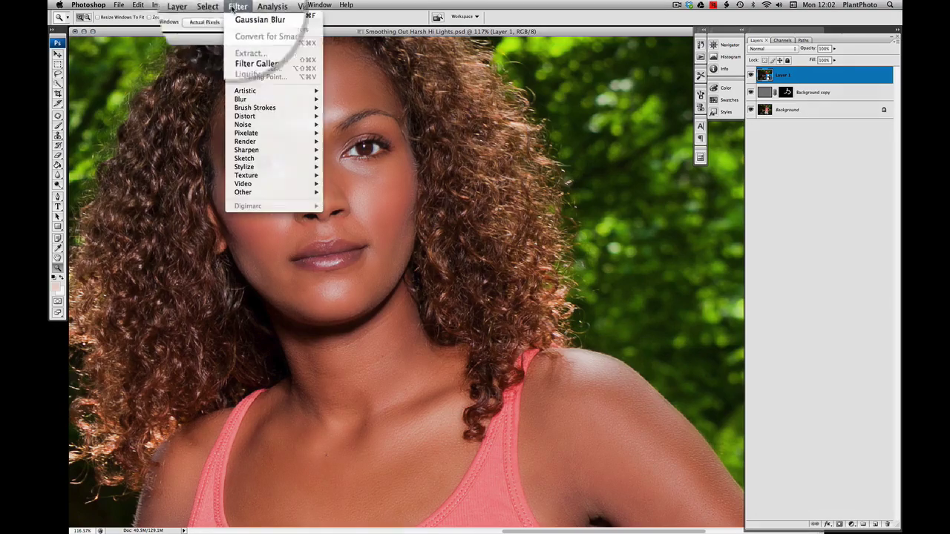
{"action": "mouse_move", "coordinate": [261, 128]}
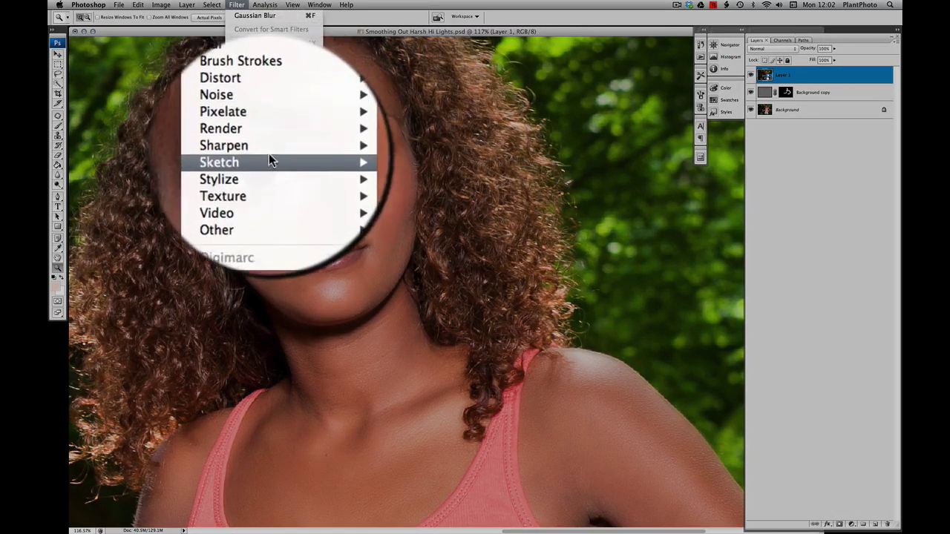
{"action": "mouse_move", "coordinate": [276, 152]}
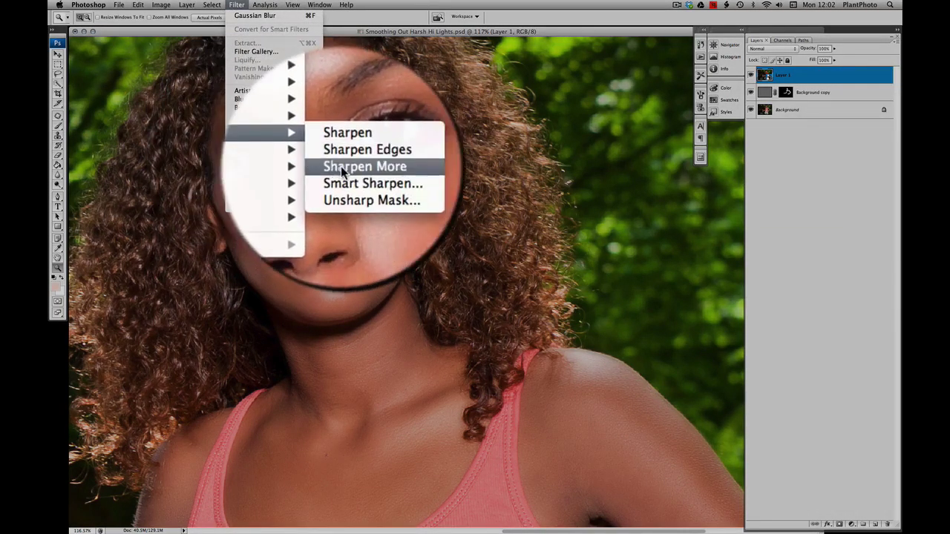
{"action": "left_click", "coordinate": [345, 184]}
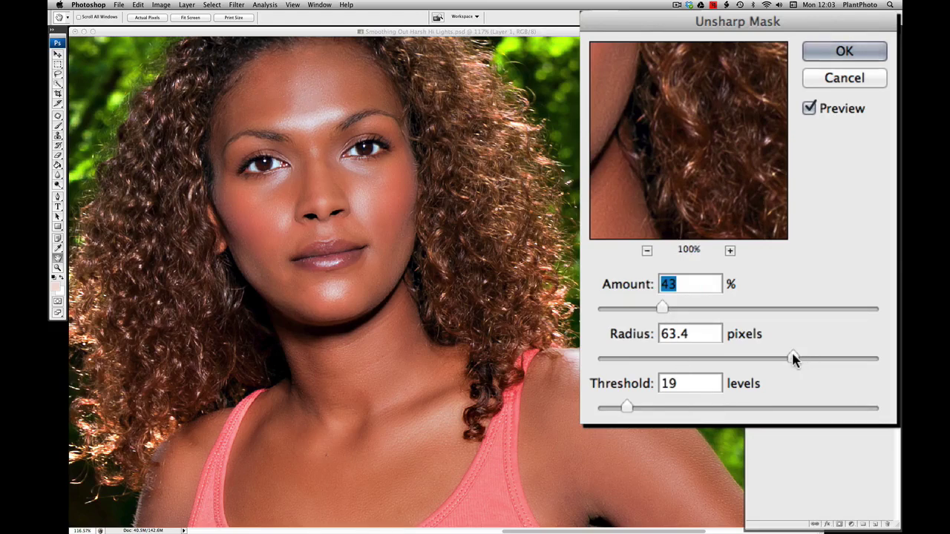
{"action": "mouse_move", "coordinate": [791, 351]}
{"action": "left_mouse_down"}
{"action": "mouse_move", "coordinate": [768, 354]}
{"action": "mouse_move", "coordinate": [802, 358]}
{"action": "left_mouse_up"}
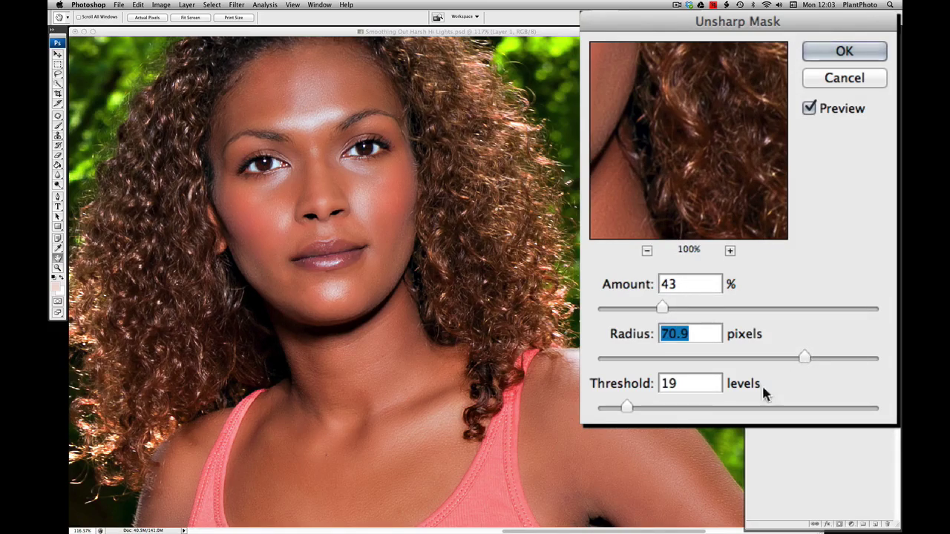
{"action": "mouse_move", "coordinate": [624, 407]}
{"action": "left_mouse_down"}
{"action": "mouse_move", "coordinate": [611, 409]}
{"action": "mouse_move", "coordinate": [648, 411]}
{"action": "mouse_move", "coordinate": [633, 413]}
{"action": "left_mouse_up"}
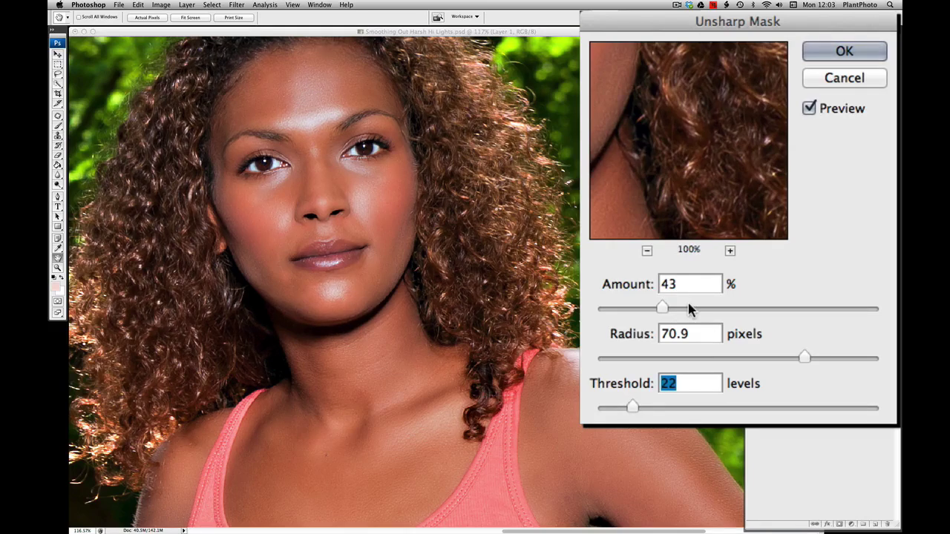
{"action": "mouse_move", "coordinate": [662, 307]}
{"action": "left_mouse_down"}
{"action": "mouse_move", "coordinate": [754, 312]}
{"action": "mouse_move", "coordinate": [680, 311]}
{"action": "left_mouse_up"}
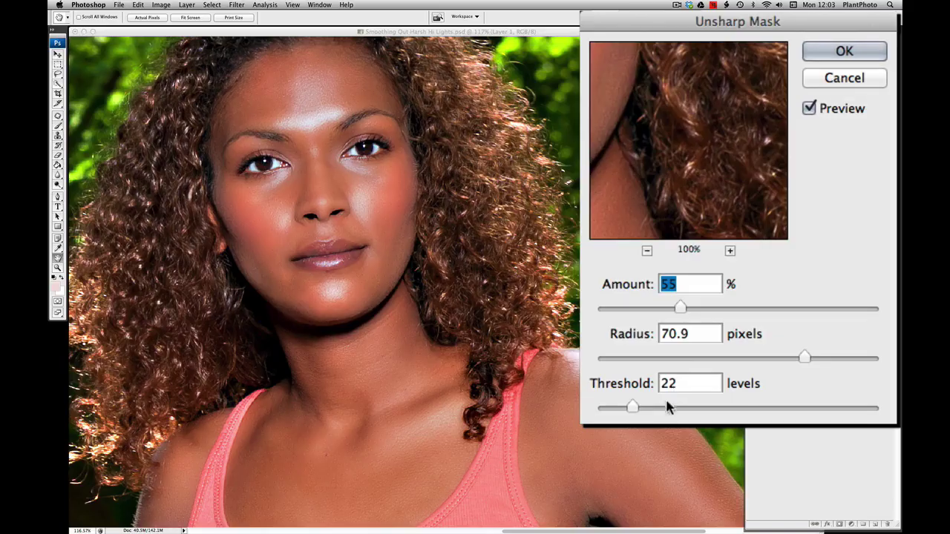
{"action": "left_click", "coordinate": [844, 54]}
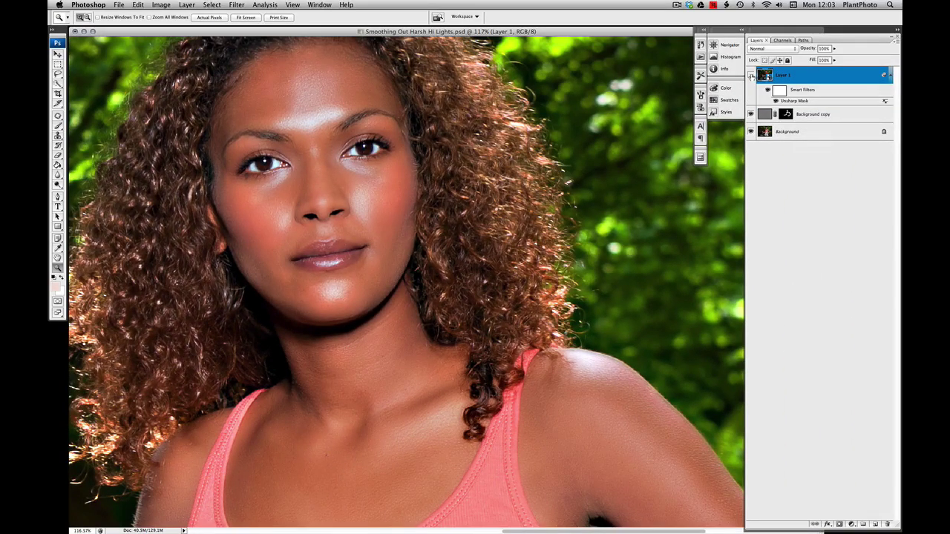
{"action": "left_click", "coordinate": [750, 76]}
{"action": "left_click", "coordinate": [751, 75]}
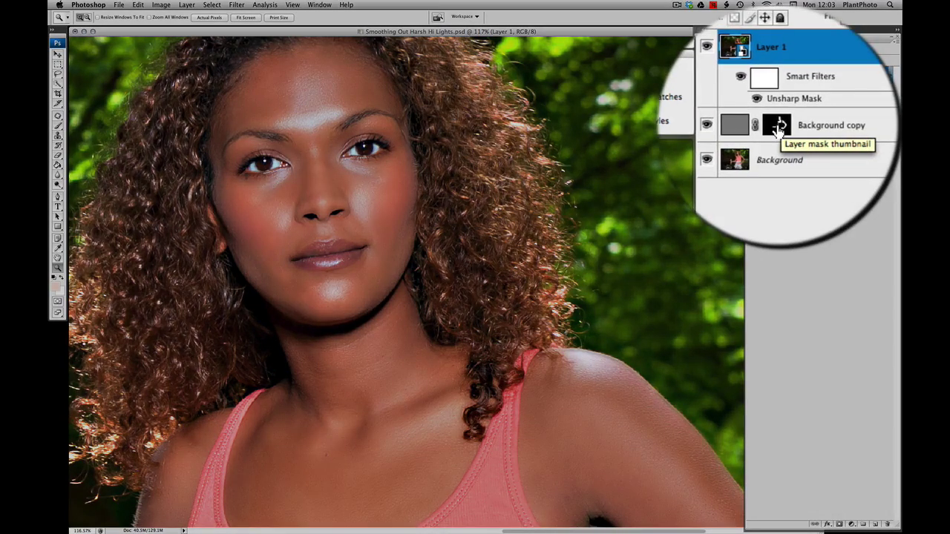
- Load the smoothing layer's mask as a selection and add it as a layer mask on the sharpened Smart Object layer
{"action": "left_click", "coordinate": [778, 130]}
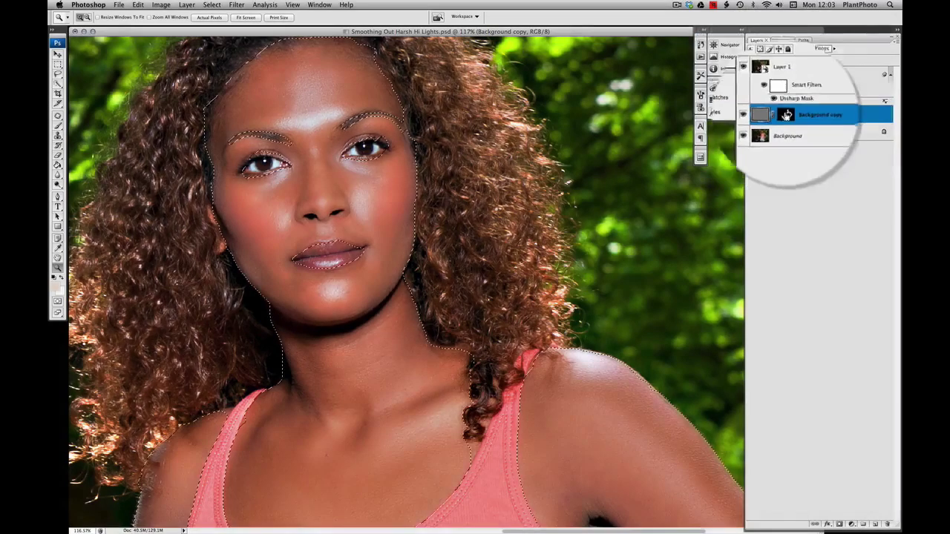
{"action": "left_click", "coordinate": [785, 115], "text": "super"}
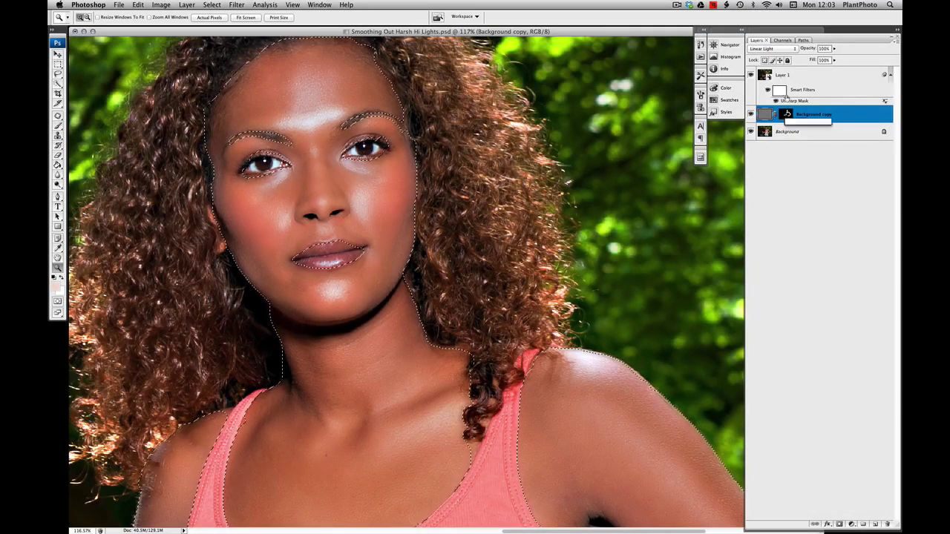
{"action": "left_click", "coordinate": [788, 75]}
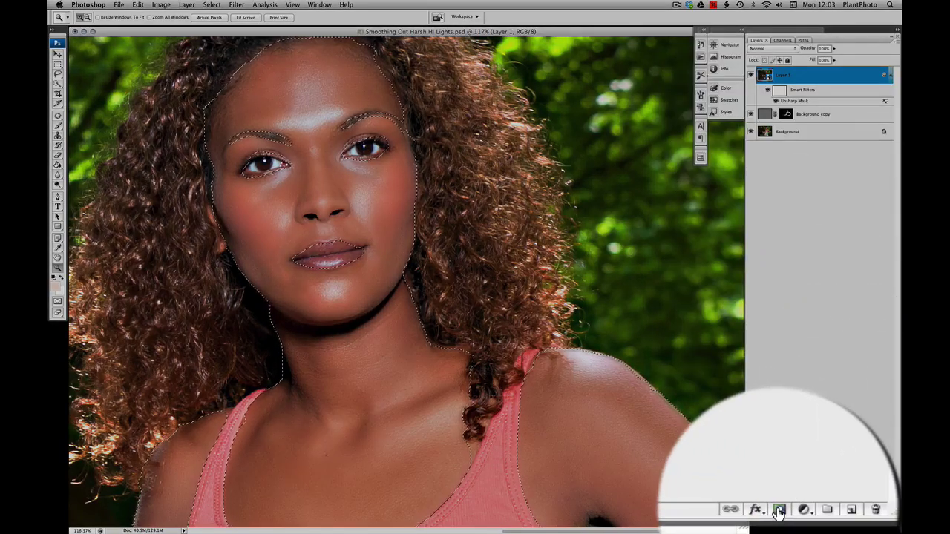
{"action": "left_click", "coordinate": [778, 511]}
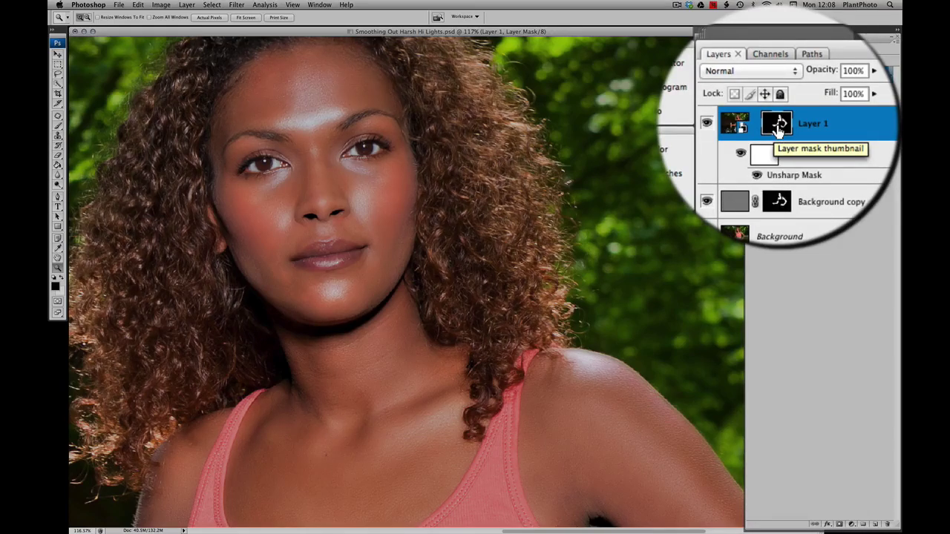
- Compare the portrait's skin with the masked sharpened layer hidden and shown
{"action": "left_click", "coordinate": [751, 130]}
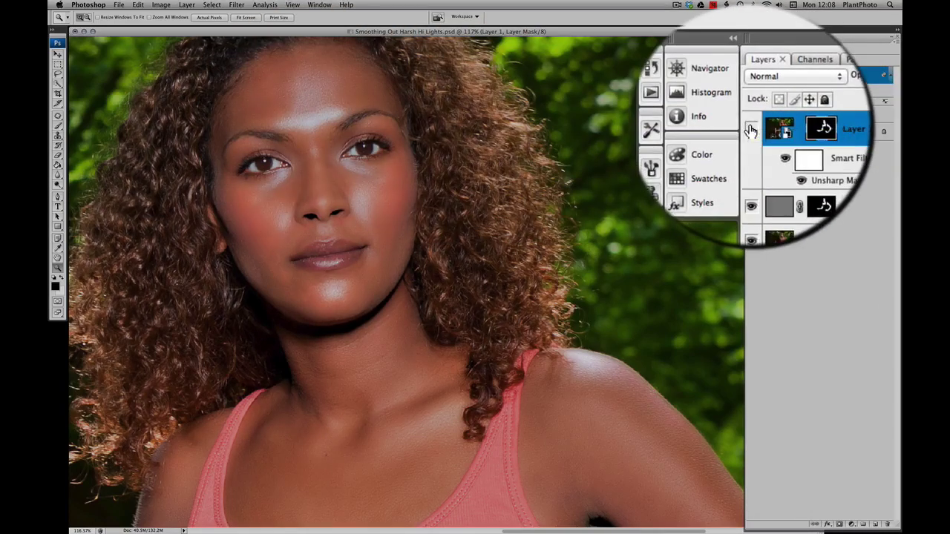
{"action": "left_click", "coordinate": [751, 75]}
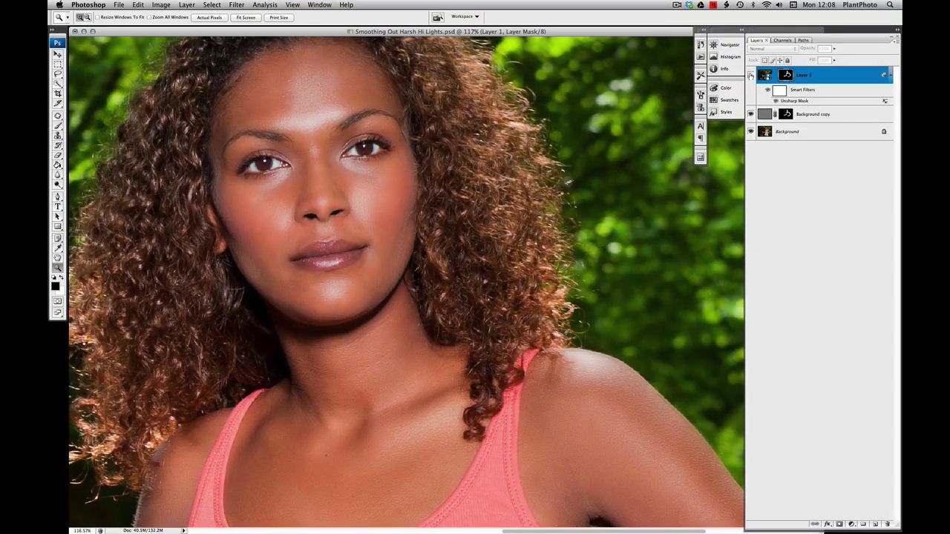
{"action": "left_click", "coordinate": [751, 75]}
{"action": "left_click", "coordinate": [750, 75]}
{"action": "left_click", "coordinate": [750, 75]}
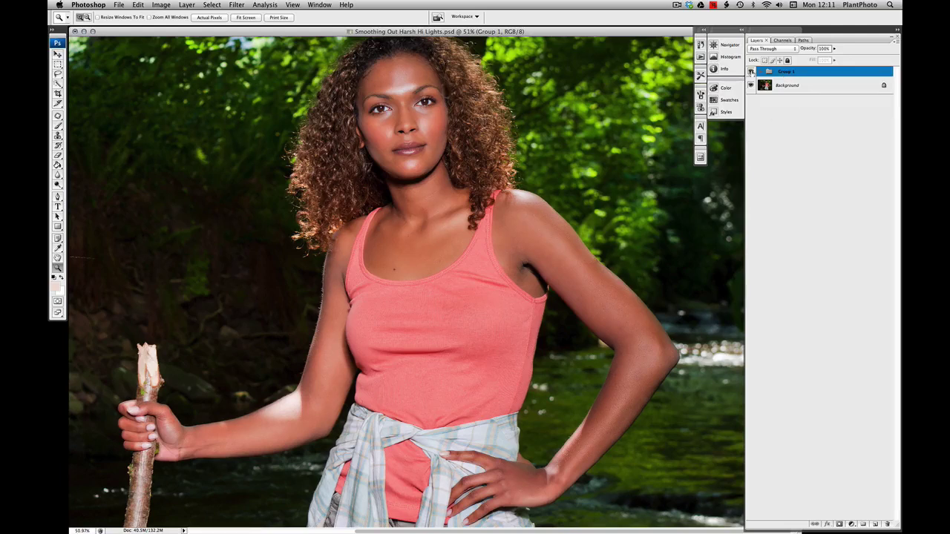
- Compare the whole portrait before and after retouching by hiding and showing the group of adjustment layers
{"action": "left_click", "coordinate": [751, 71]}
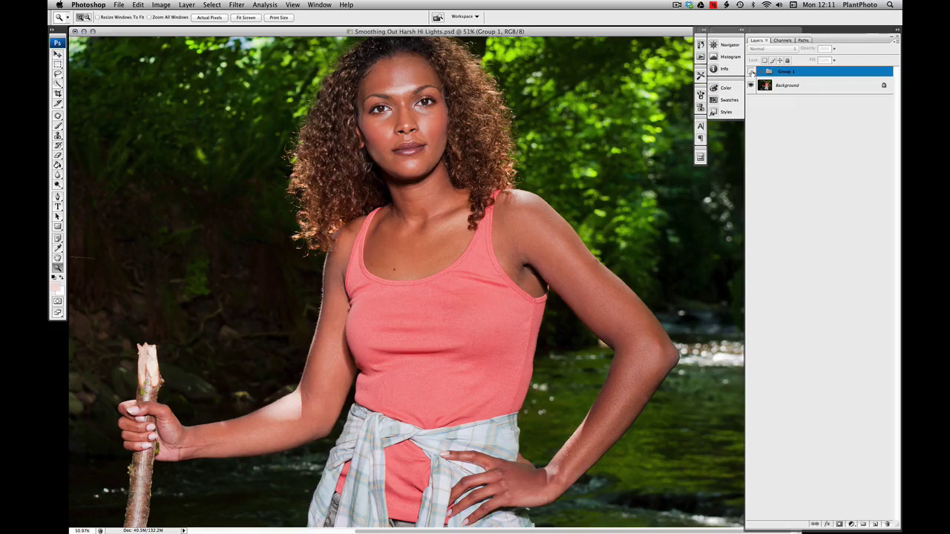
{"action": "left_click", "coordinate": [751, 71]}
{"action": "left_click", "coordinate": [751, 71]}
{"action": "left_click", "coordinate": [750, 71]}
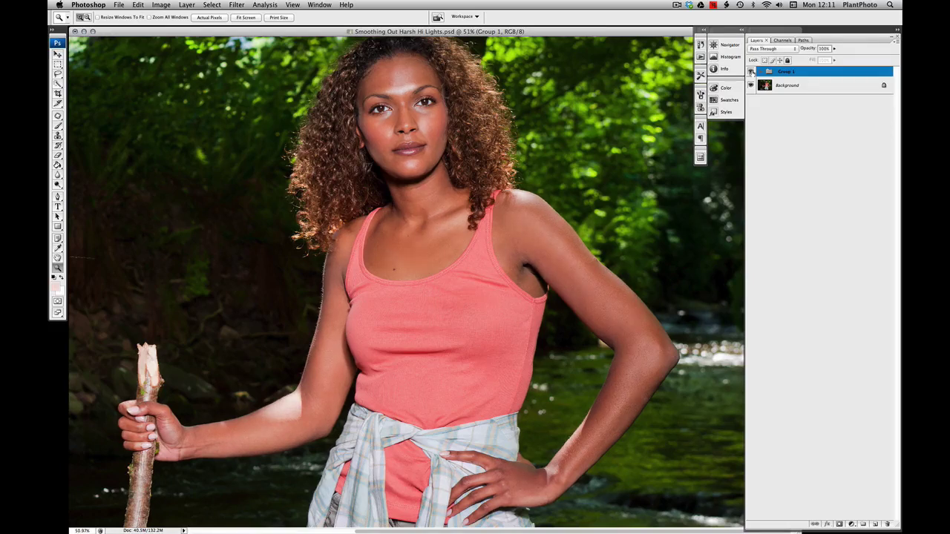
{"action": "left_click", "coordinate": [751, 71]}
{"action": "left_click", "coordinate": [750, 71]}
{"action": "left_click", "coordinate": [750, 72]}
{"action": "left_click", "coordinate": [751, 71]}
{"action": "left_click", "coordinate": [750, 71]}
{"action": "left_click", "coordinate": [751, 71]}
{"action": "left_click", "coordinate": [751, 71]}
{"action": "left_click", "coordinate": [751, 71]}
{"action": "left_click", "coordinate": [750, 71]}
{"action": "left_click", "coordinate": [751, 72]}
{"action": "left_click", "coordinate": [751, 72]}
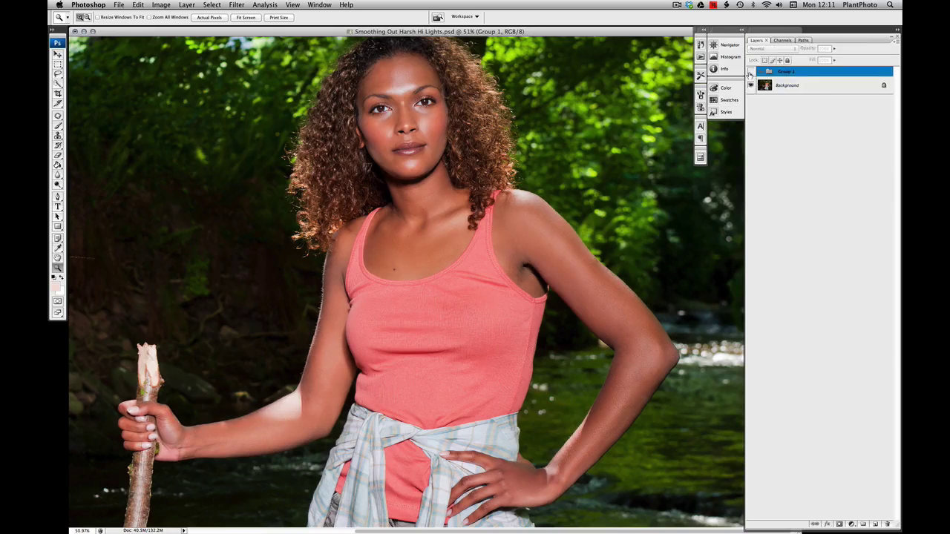
{"action": "left_click", "coordinate": [751, 71]}
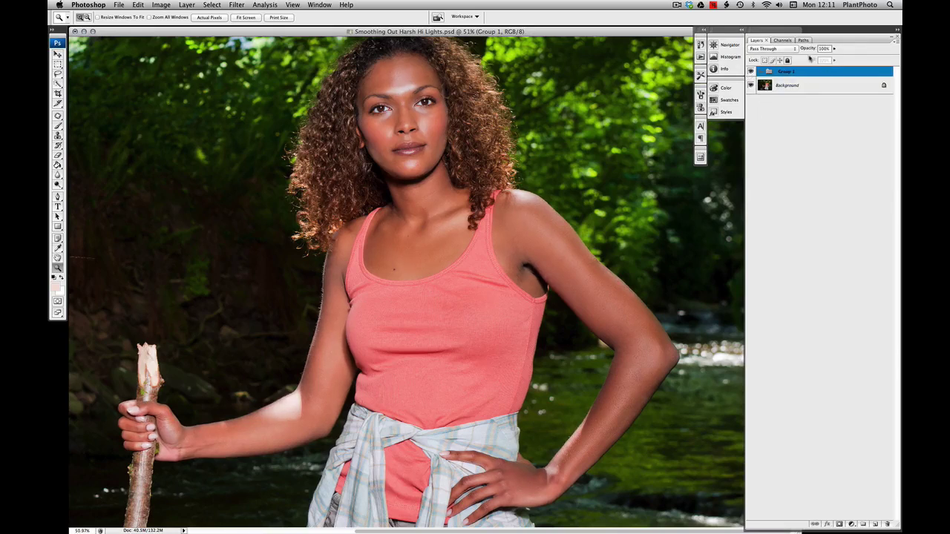
- Expand the layer group and compare the individual effects of the sharpened layer and the smoothing layer on the portrait
{"action": "left_click", "coordinate": [760, 72]}
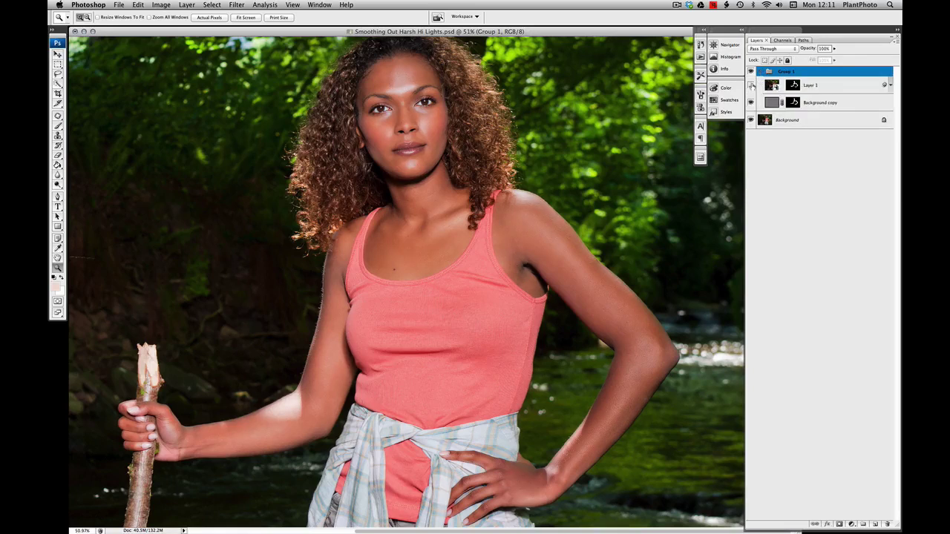
{"action": "left_click", "coordinate": [750, 85]}
{"action": "left_click", "coordinate": [750, 85]}
{"action": "left_click", "coordinate": [750, 85]}
{"action": "left_click", "coordinate": [750, 85]}
{"action": "left_click", "coordinate": [752, 104]}
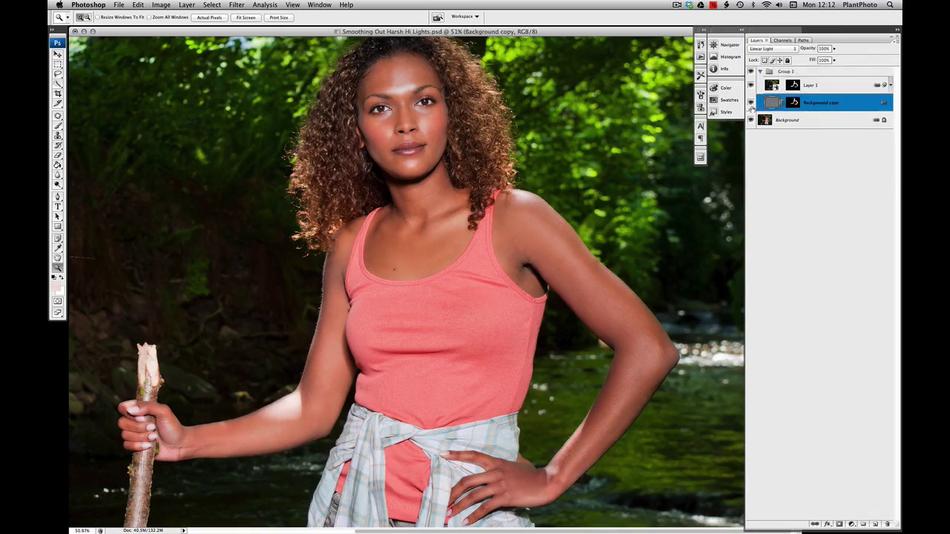
{"action": "left_click", "coordinate": [751, 103]}
{"action": "left_click", "coordinate": [750, 104]}
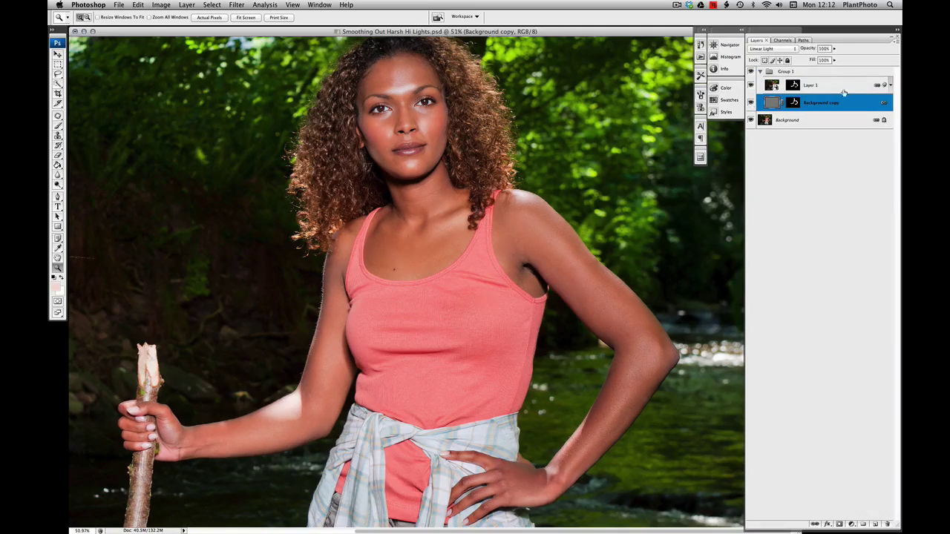